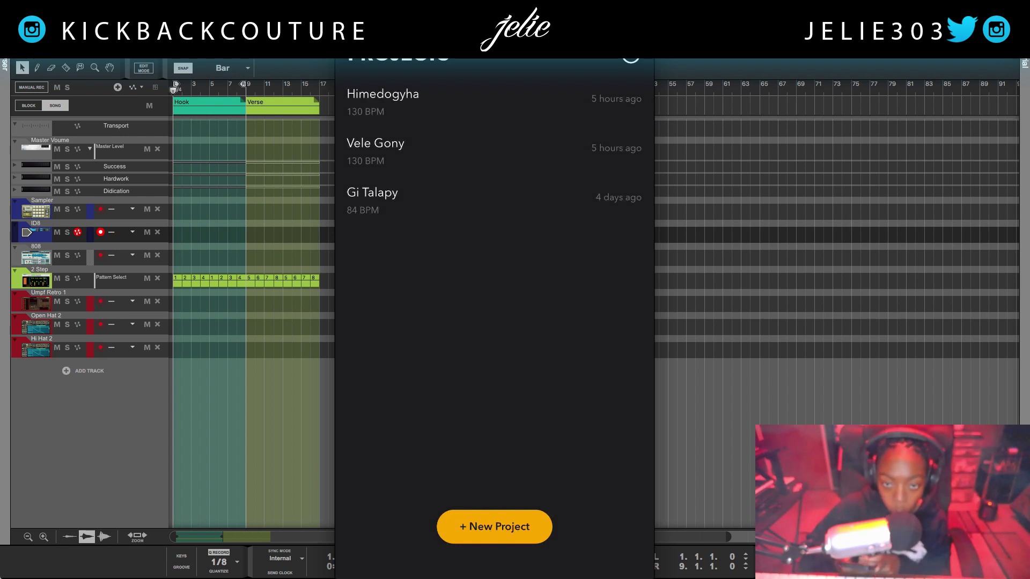
Step: Start a new Reason Compact project to reach the Select Instrument screen showing Europa
left_click(494, 527)
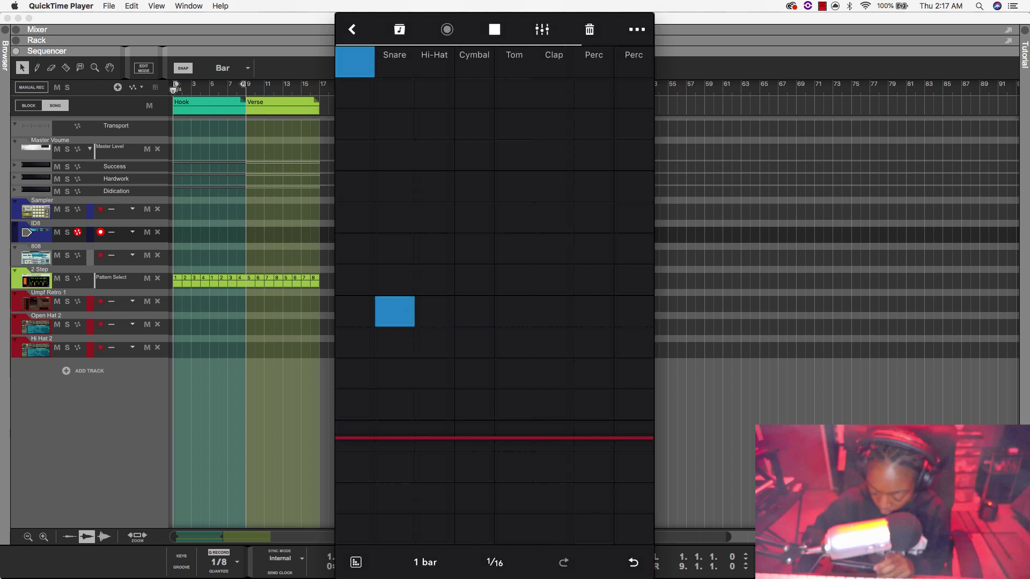
Step: Add a kick on the fifth step and a hi-hat on the last step, then play the pattern
left_click(354, 249)
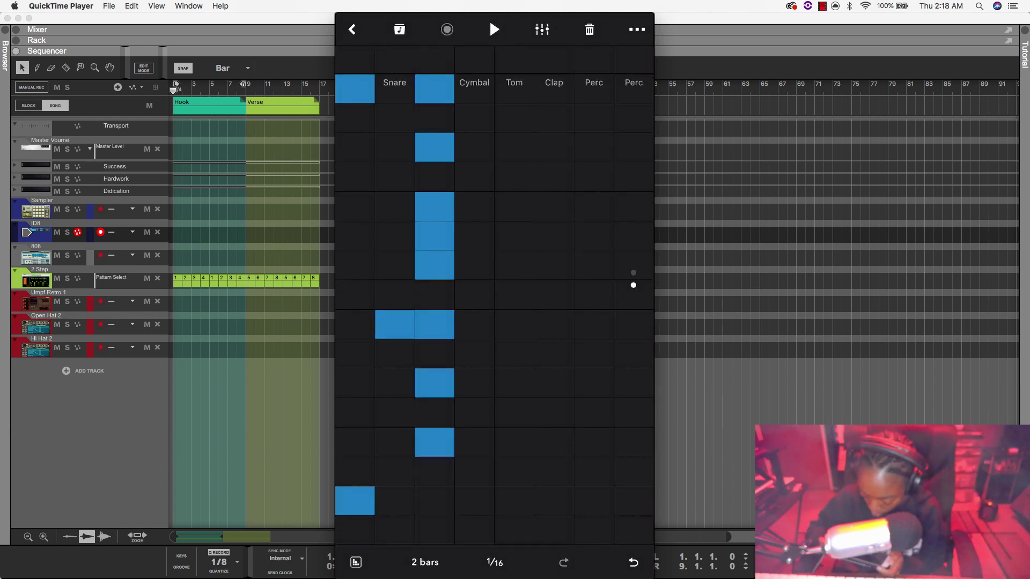
left_click(435, 501)
left_click(494, 30)
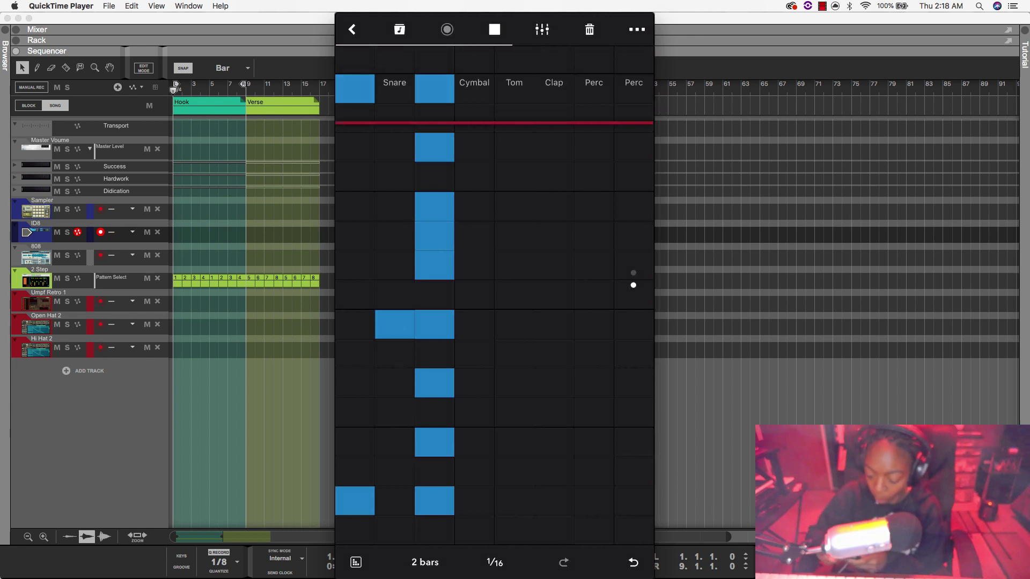
Step: Check the Sound Packs list, close it, and switch to the drum pads view
left_click(399, 29)
left_click(622, 29)
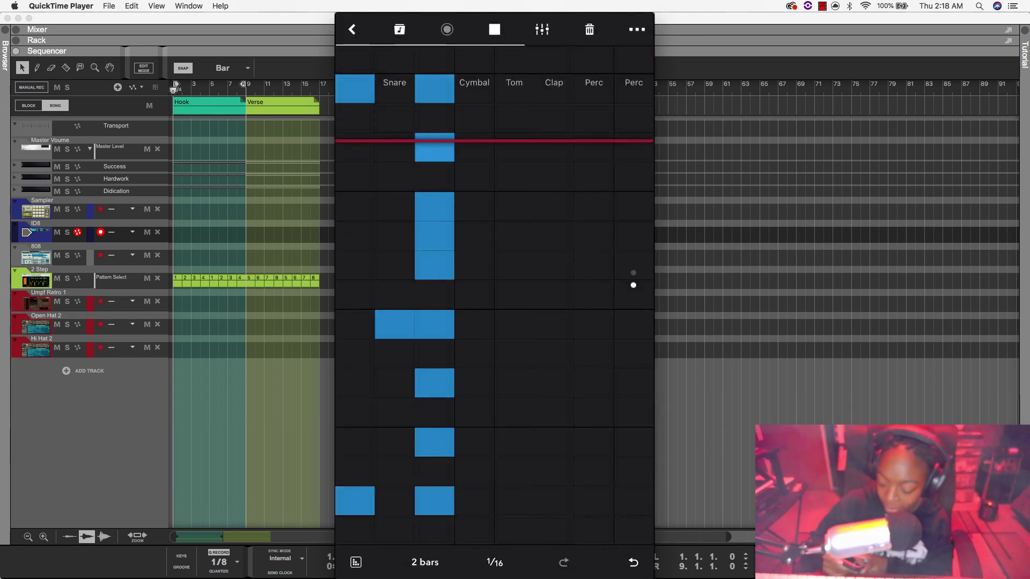
left_click(542, 29)
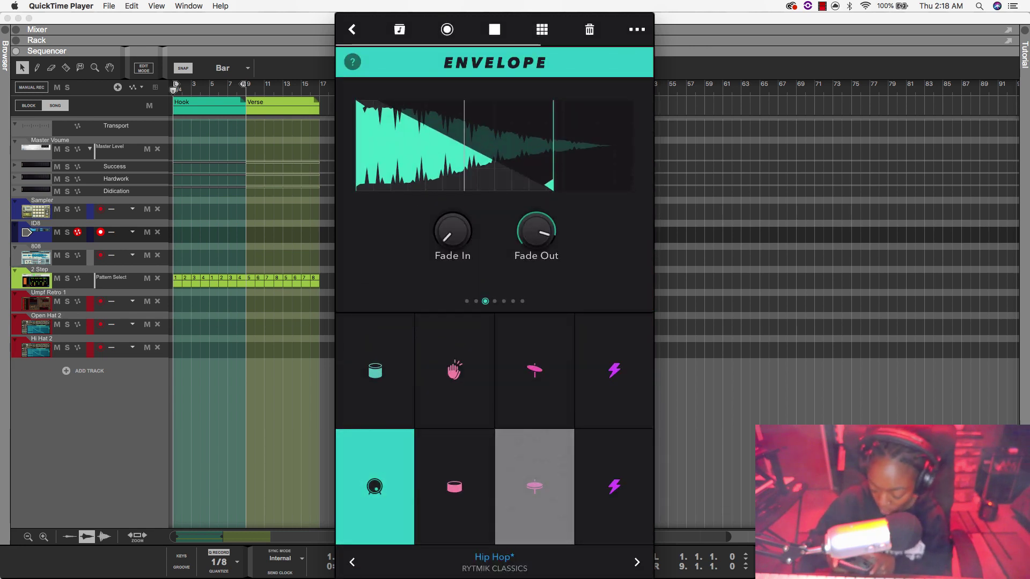
Step: Set the hi-hat pad to Hat Hybrid ClosedHat17, pitch 1197 cents, volume 0.0 dB
left_click(534, 487)
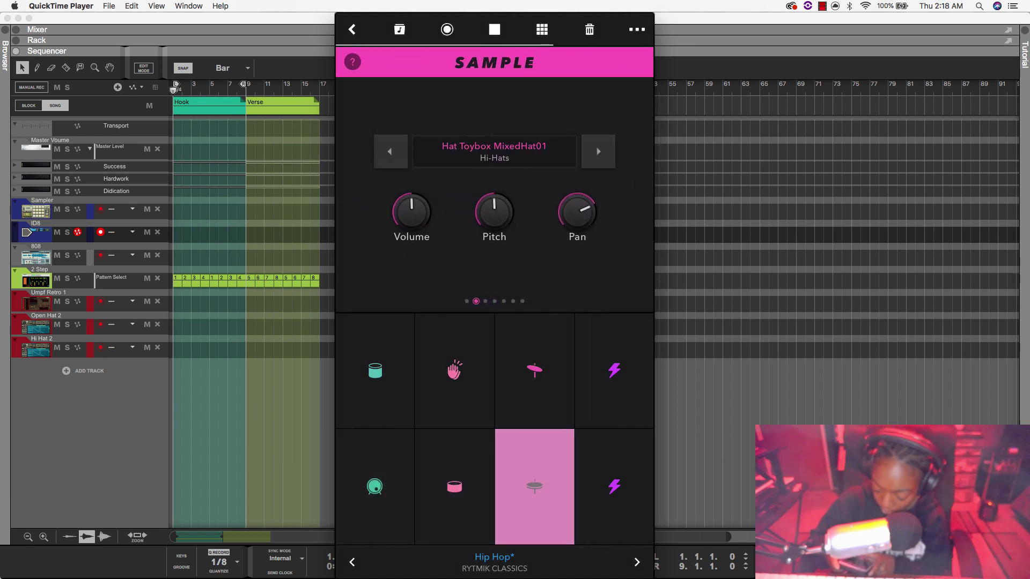
left_click(598, 151)
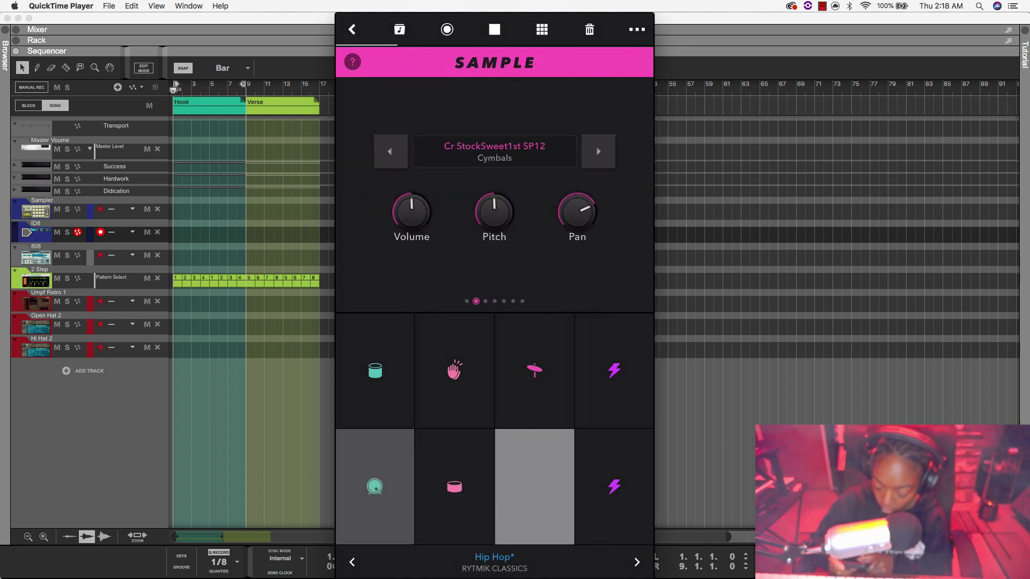
left_click(598, 152)
left_click(598, 151)
left_click(598, 152)
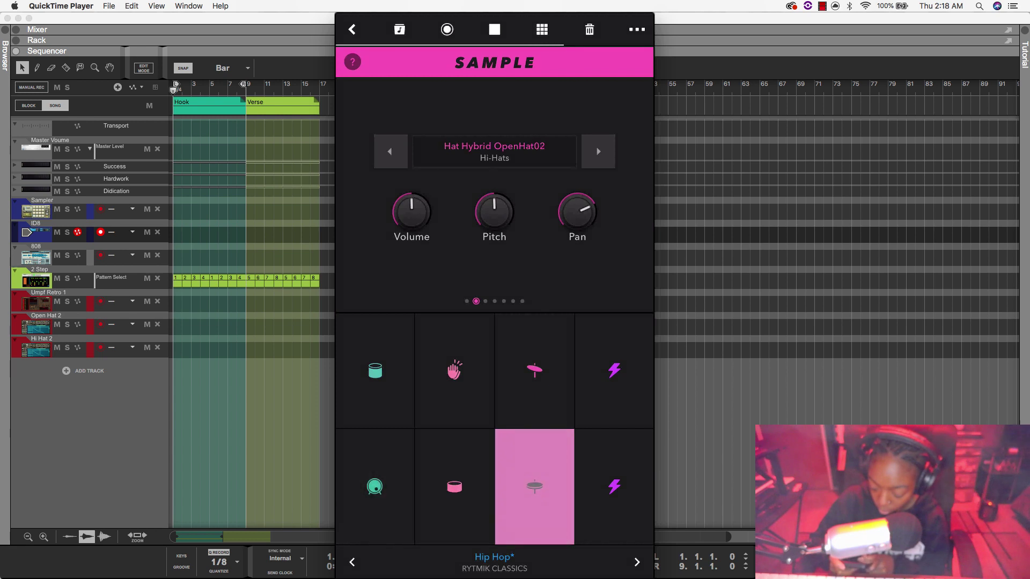
left_click(598, 152)
left_click_drag(494, 231, 520, 137)
mouse_move(420, 271)
left_mouse_down()
mouse_move(421, 215)
mouse_move(420, 280)
left_mouse_up()
Step: Open the Monotone bass from the instrument overview and play its pattern once
left_click(352, 29)
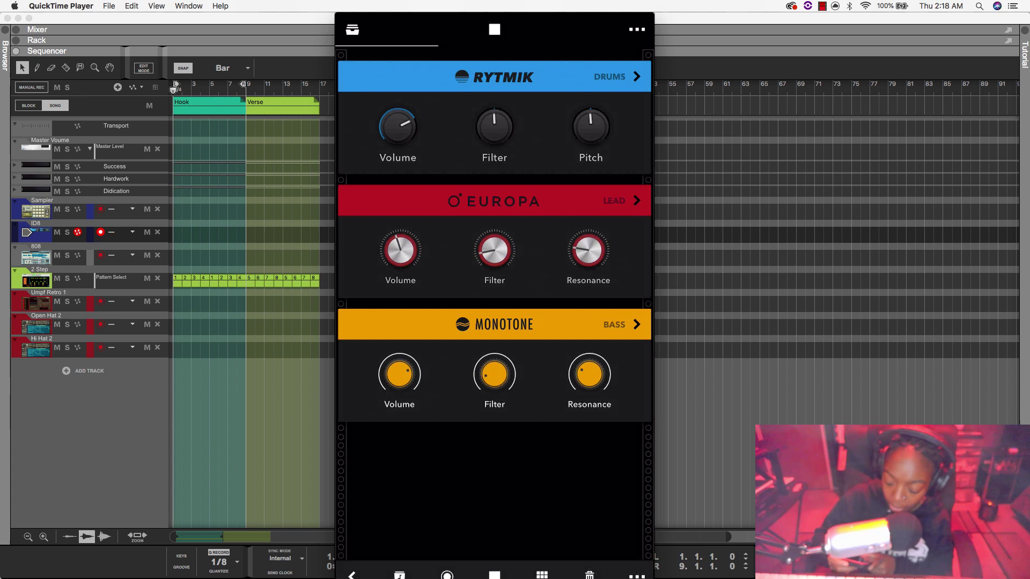
left_click(493, 324)
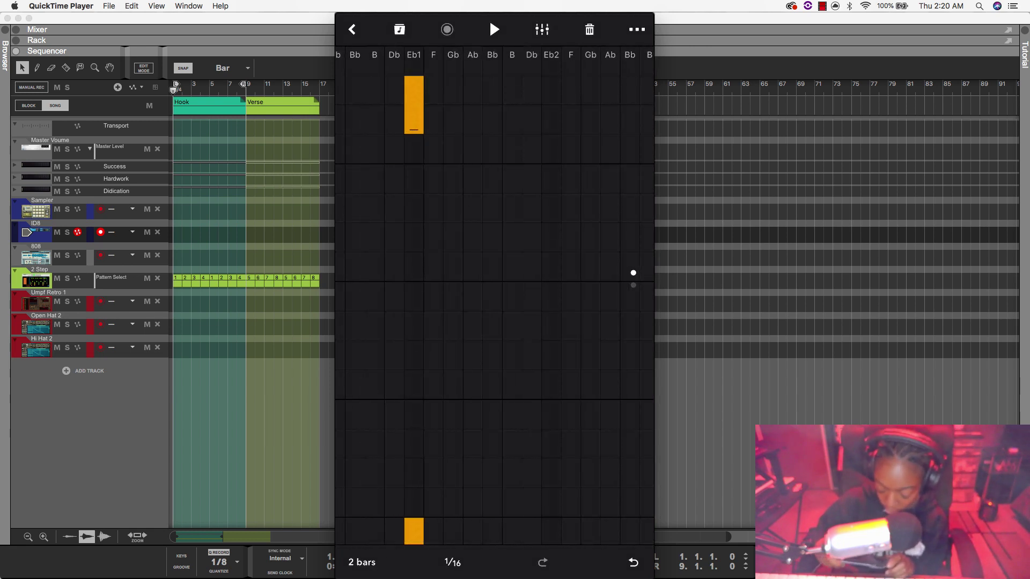
left_click(494, 29)
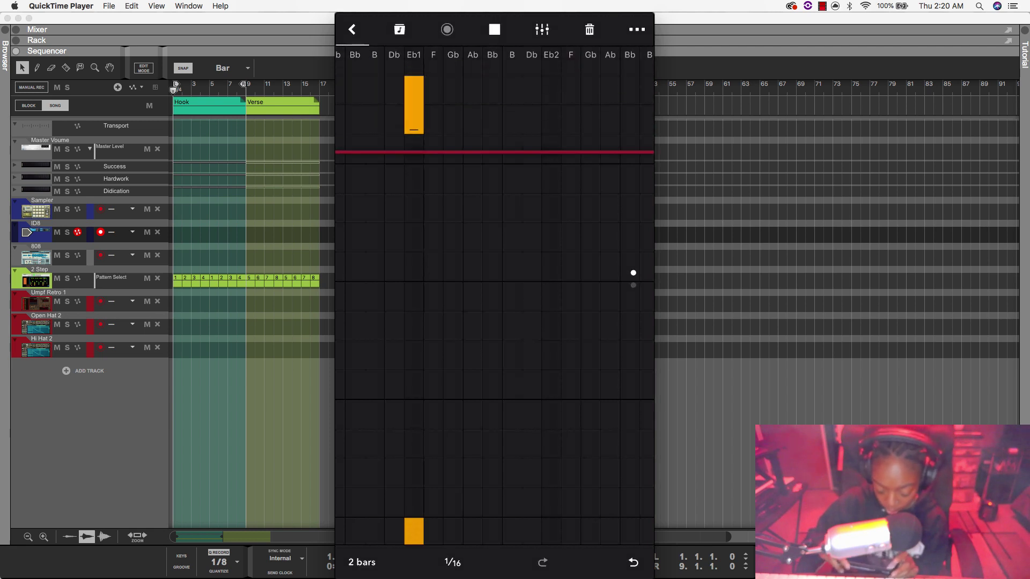
left_click(495, 29)
Step: Move the Eb1 note up one step and delete the Ab note beside Gb
left_click_drag(413, 108, 414, 78)
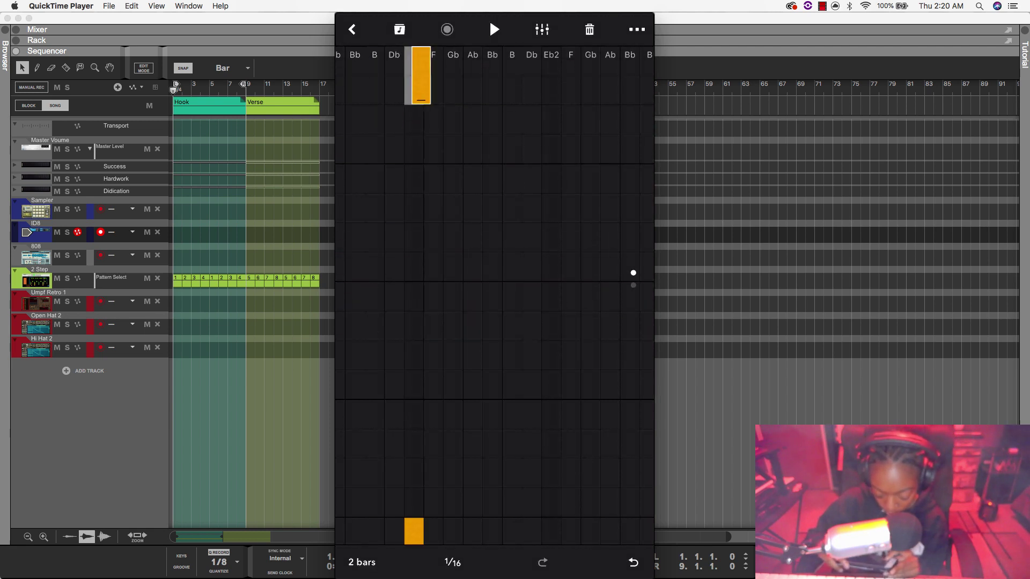
left_click(494, 29)
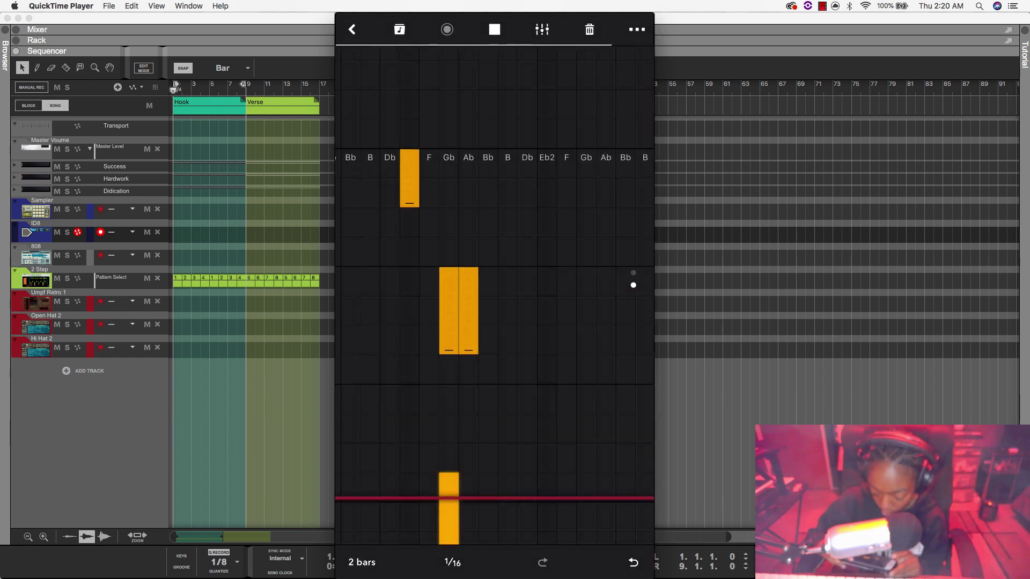
left_click(468, 311)
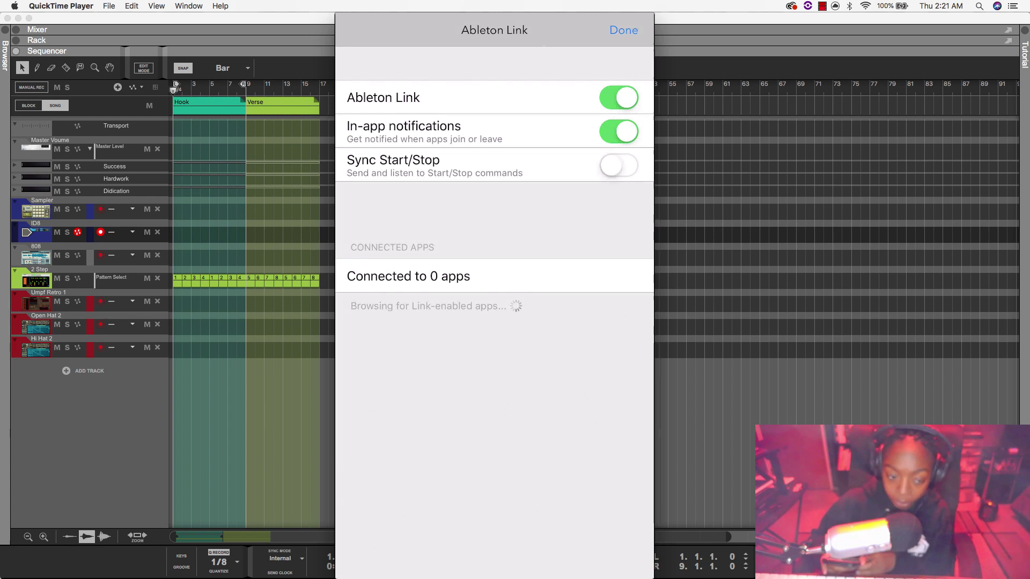
Step: Confirm the Ableton Link toggle is on in the Settings page
mouse_move(506, 117)
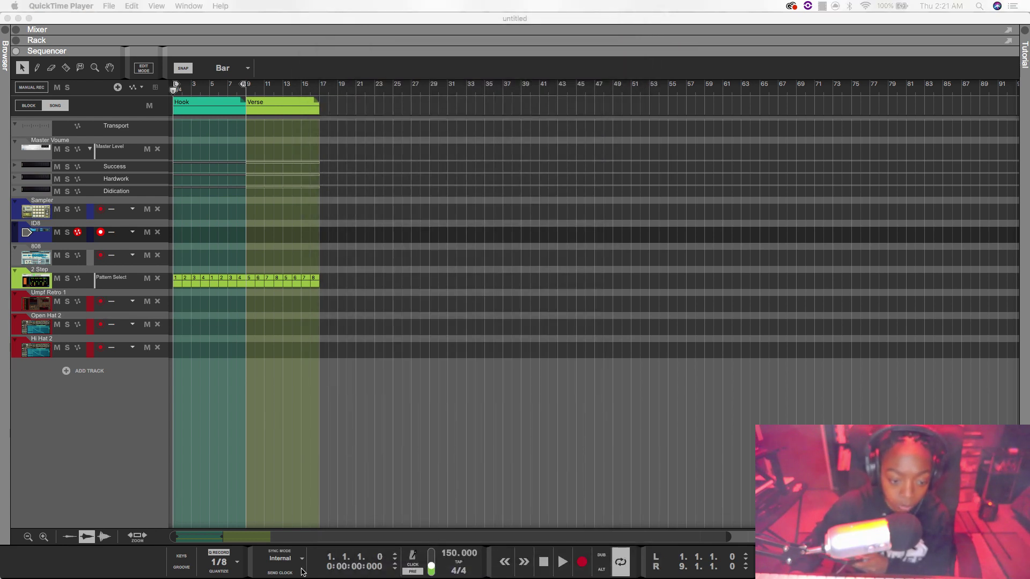
Step: Set the transport Sync Mode to Ableton Link
left_click(302, 570)
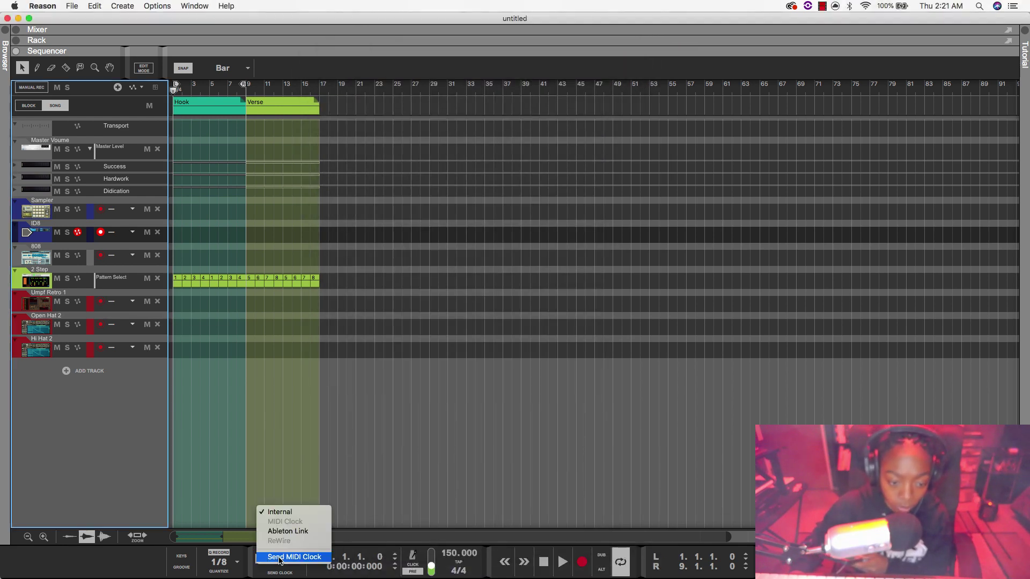
left_click(284, 537)
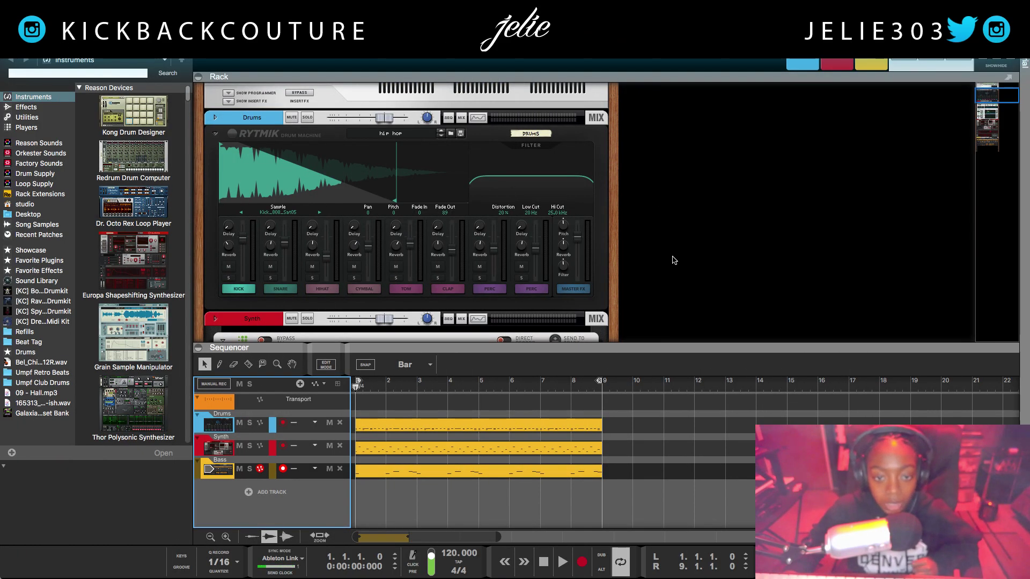
Step: Collapse the sequencer so the rack fills the window, and select the Drums device
left_click_drag(625, 343, 644, 570)
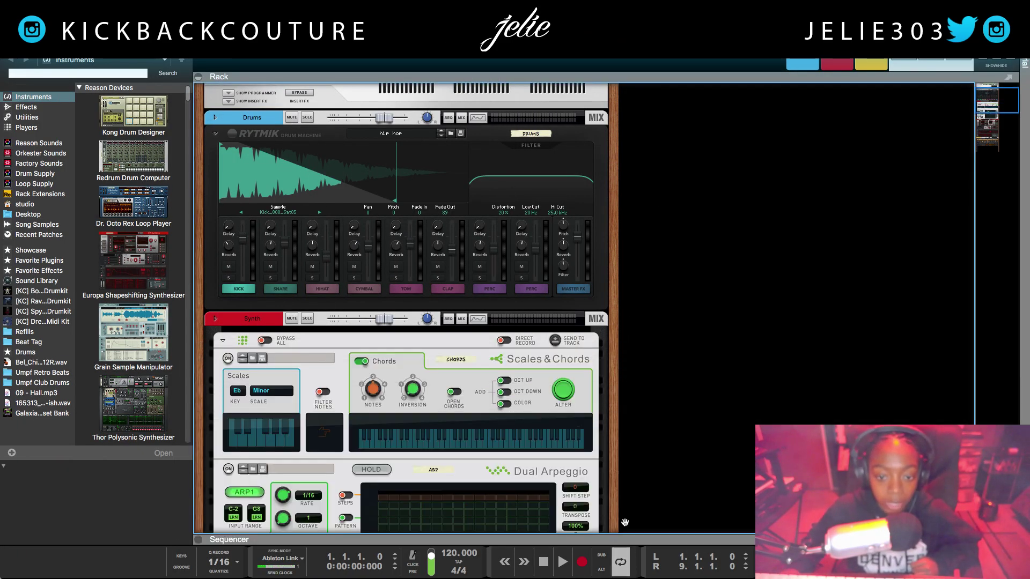
scroll(590, 470, "down", 15)
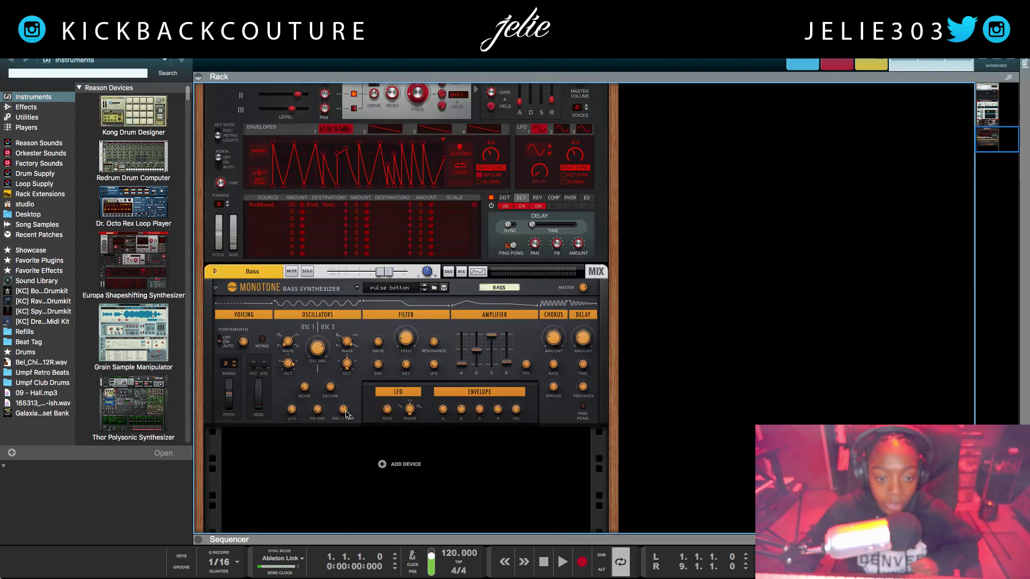
scroll(346, 414, "up", 20)
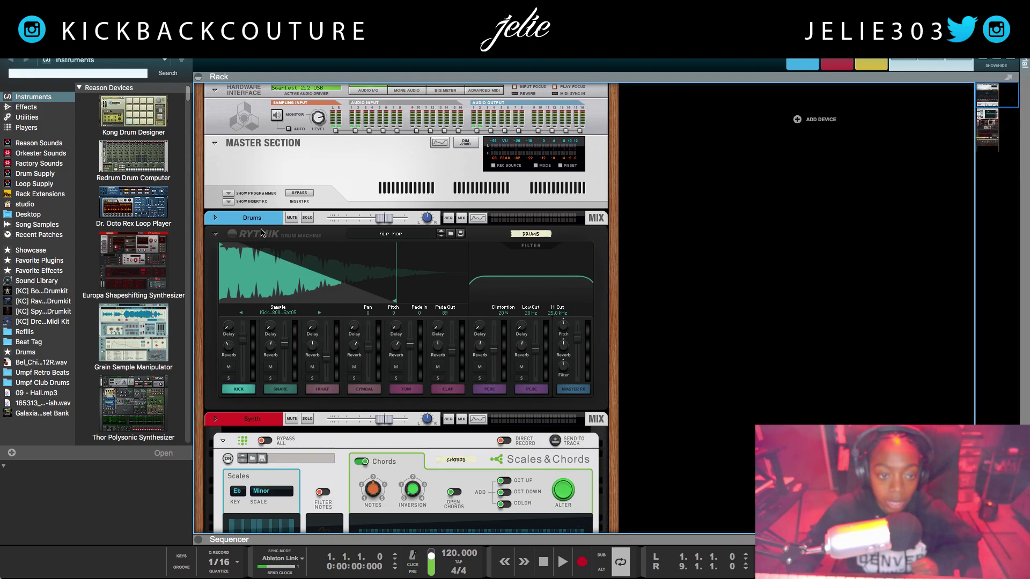
left_click(259, 224)
Step: Scroll down to the Monotone Bass device, select it, and bring up its context menu
scroll(295, 311, "down", 10)
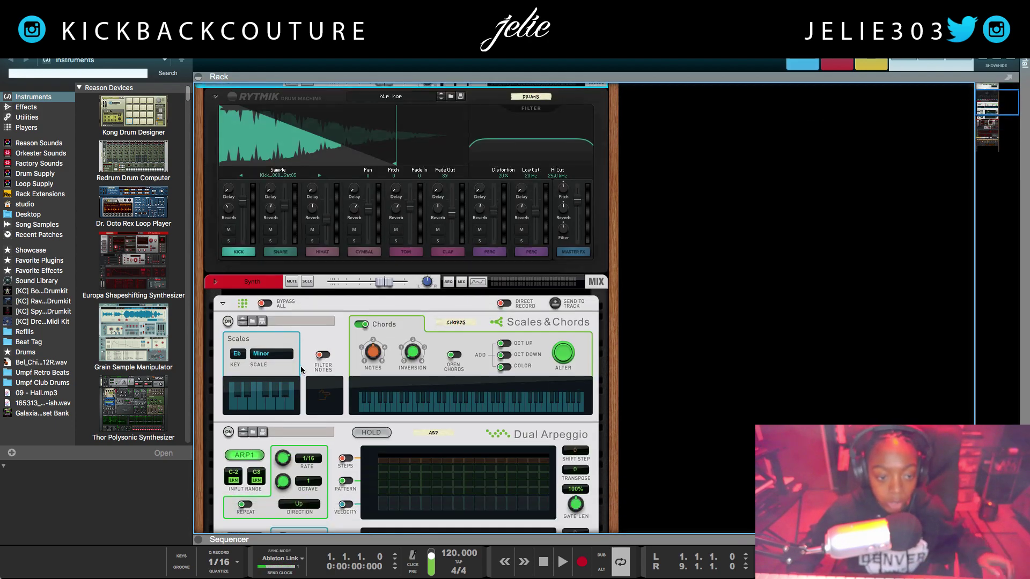
scroll(308, 412, "down", 5)
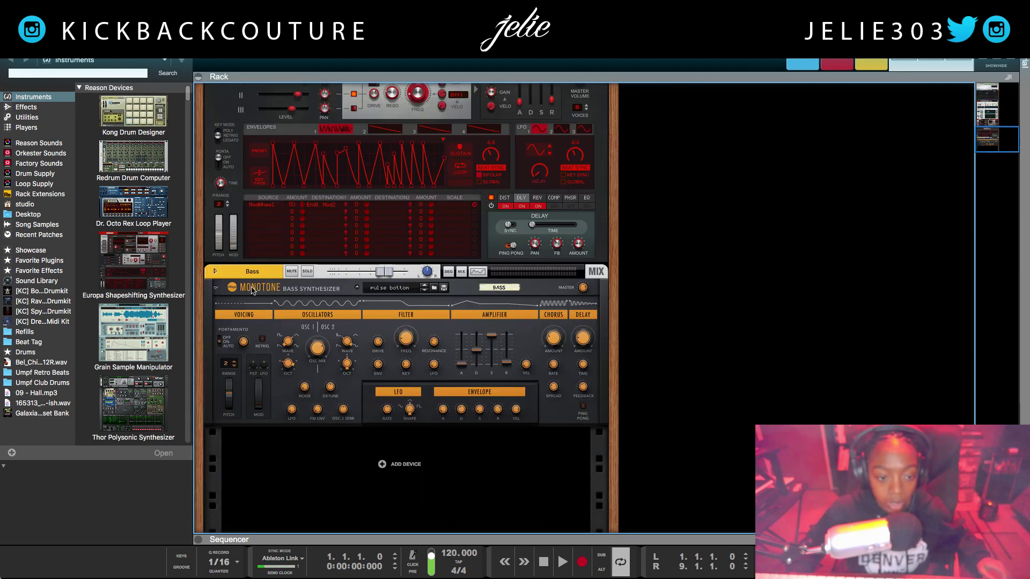
left_click(256, 277)
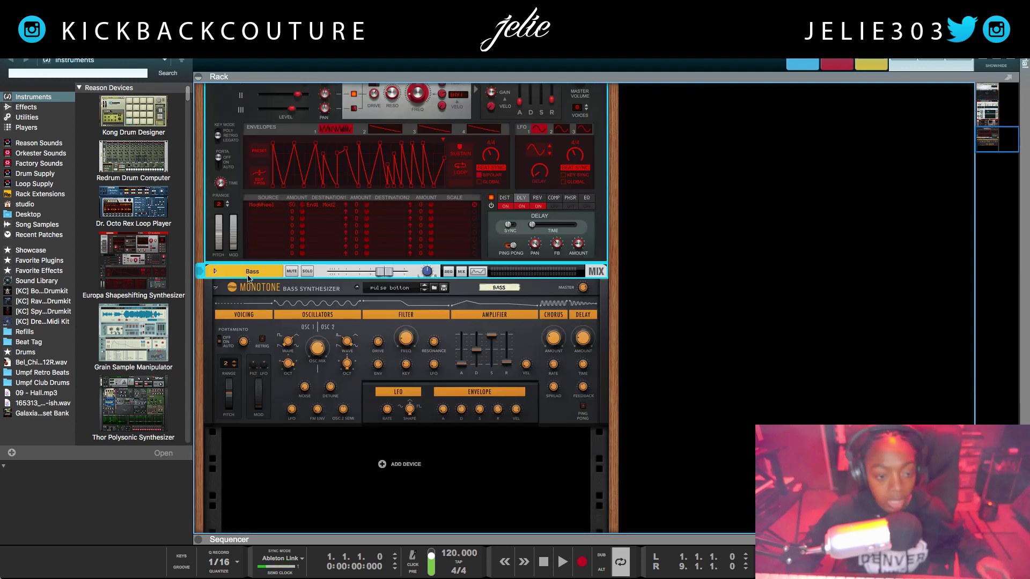
right_click(248, 278)
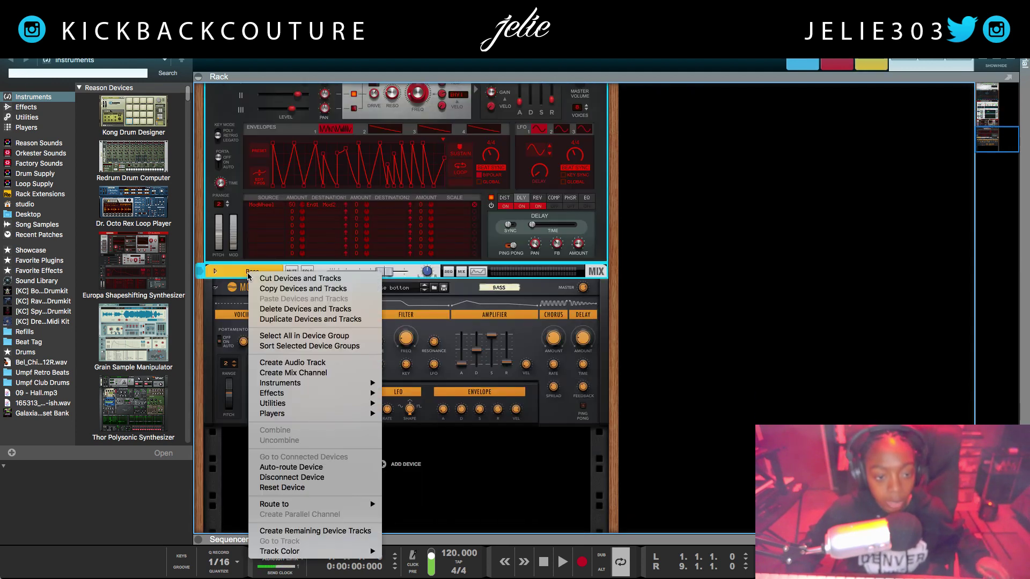
Step: Copy the devices and tracks, then drag the Bass copy Monotone into the second rack column
left_click(273, 293)
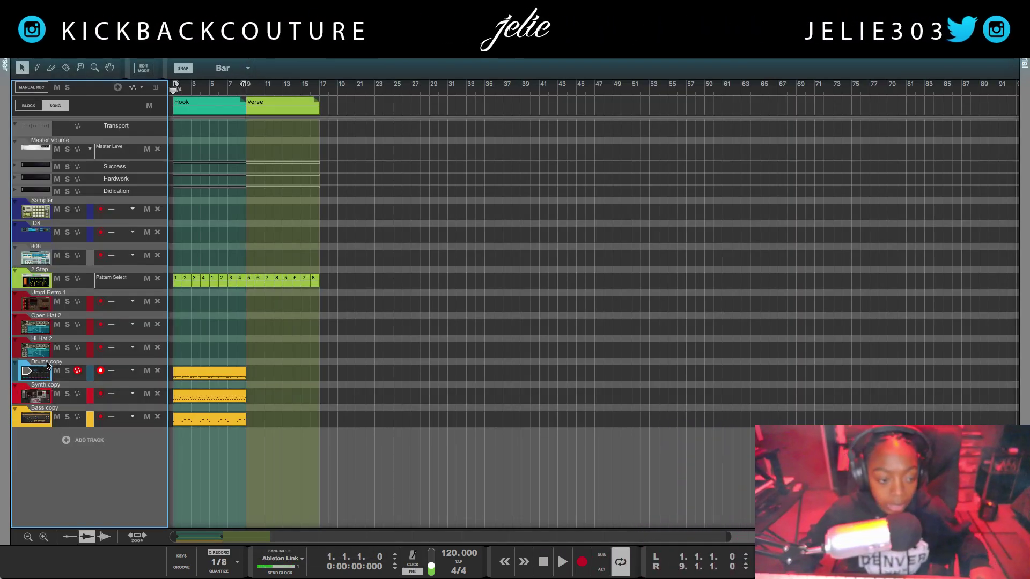
key("F6")
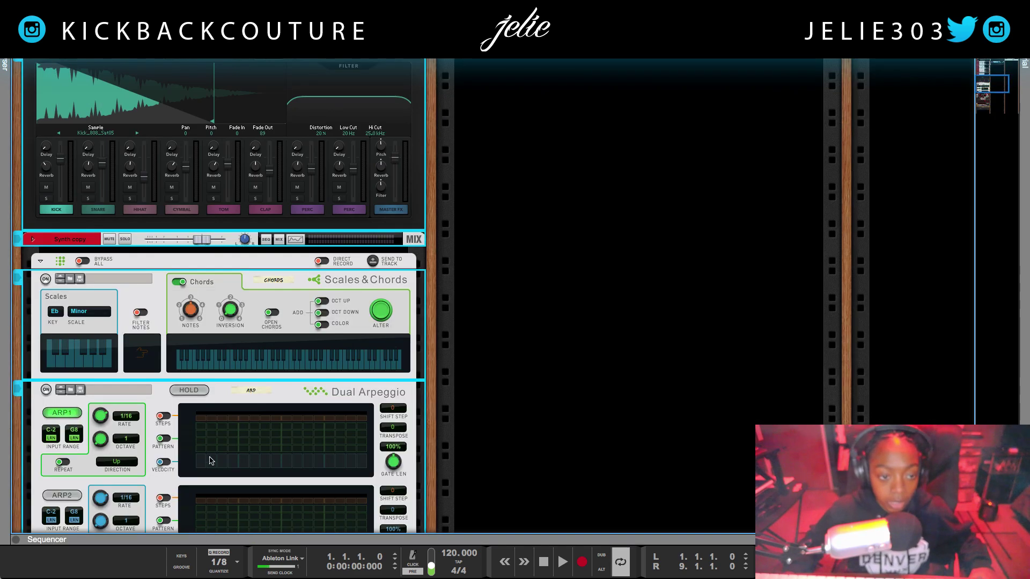
scroll(127, 253, "up", 3)
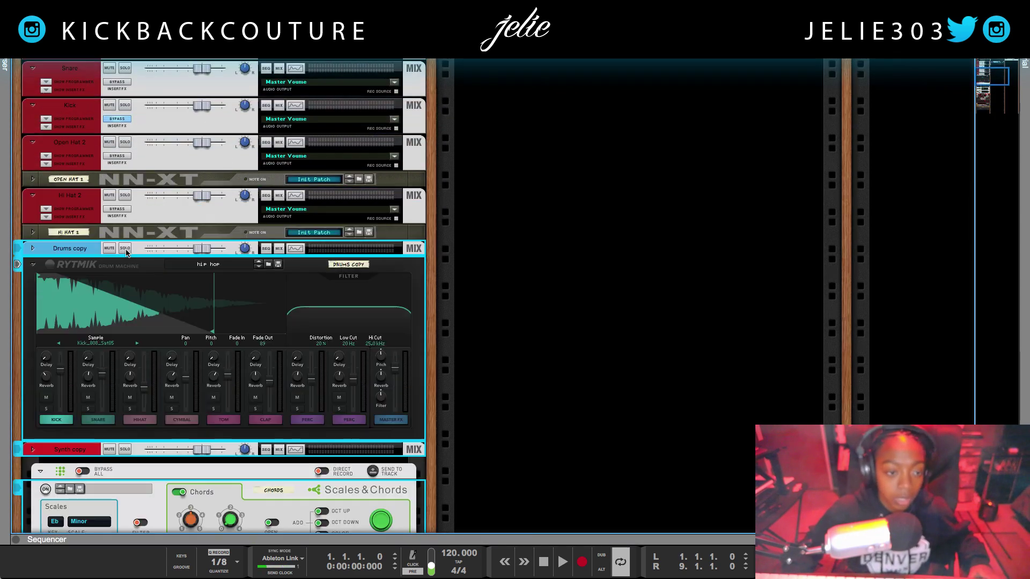
scroll(65, 268, "down", 20)
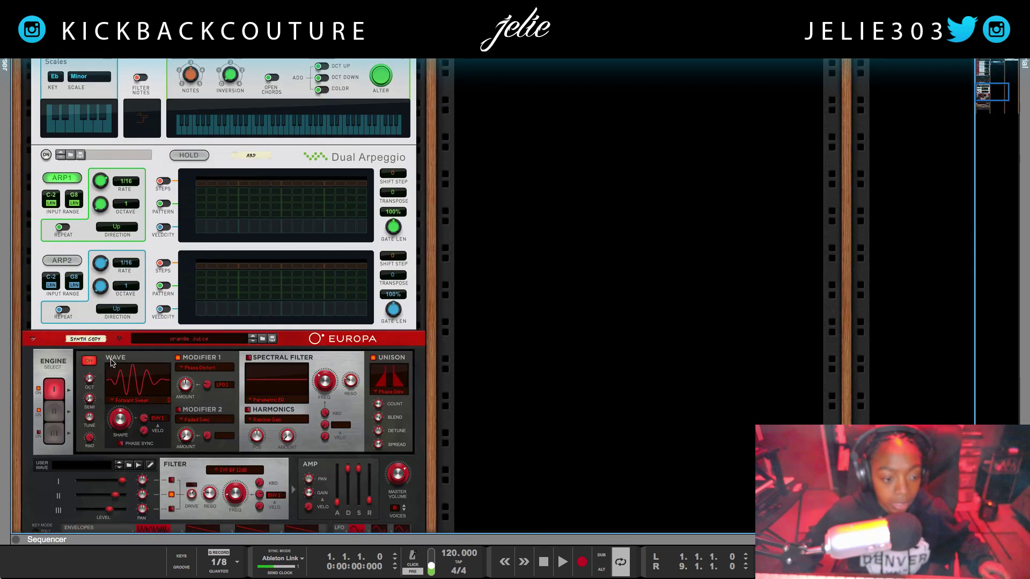
left_click(74, 336)
left_click_drag(74, 335, 476, 74)
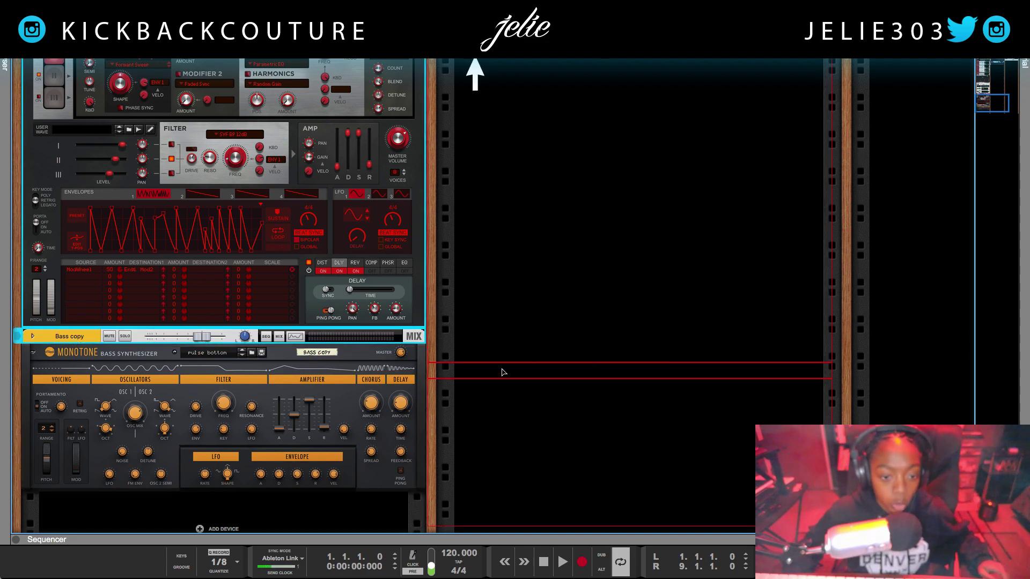
Step: Audition each Drums copy Rytmik pad from kick through both percussion pads, then view Master FX
scroll(441, 330, "up", 13)
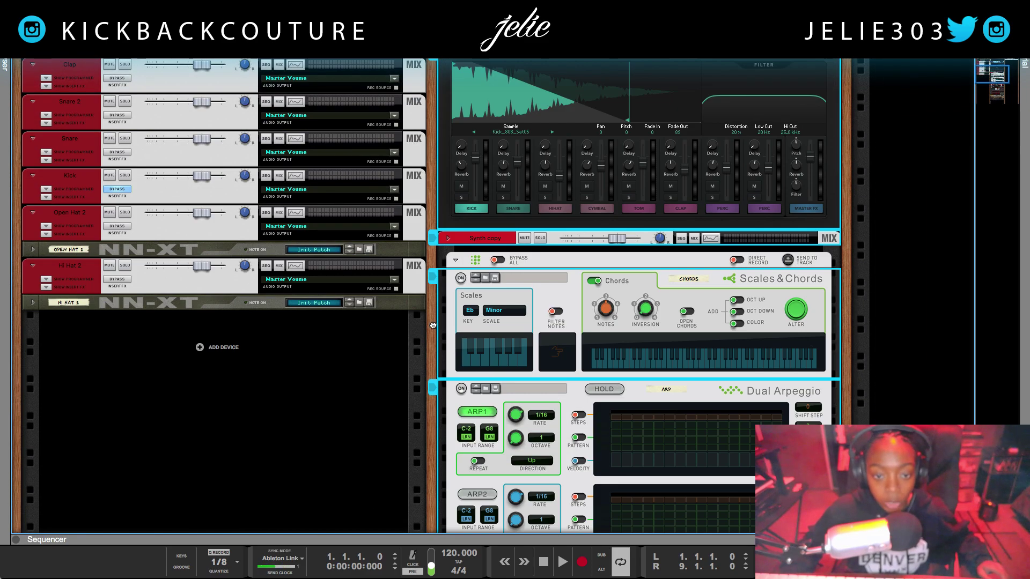
scroll(433, 326, "up", 6)
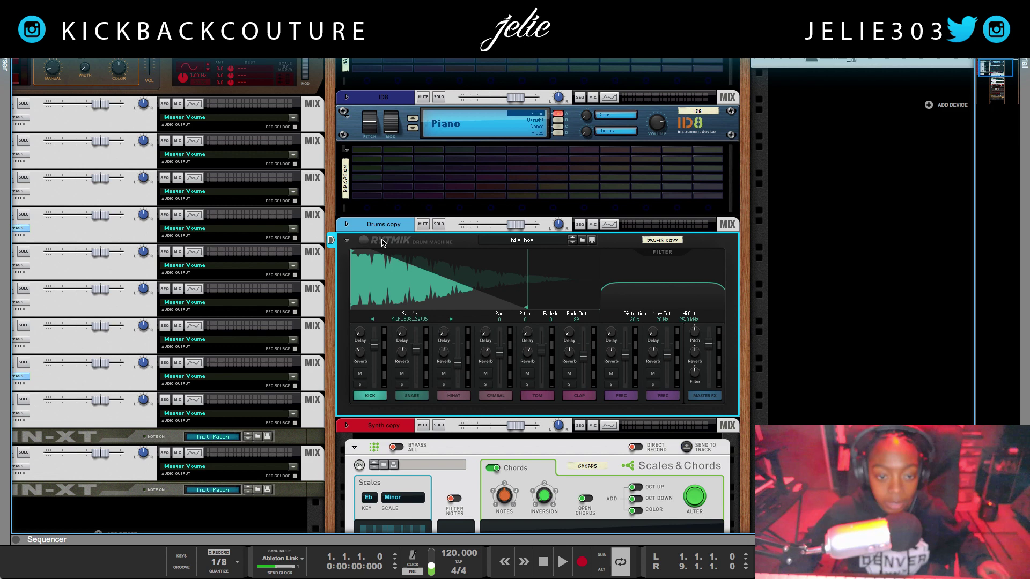
left_click(374, 236)
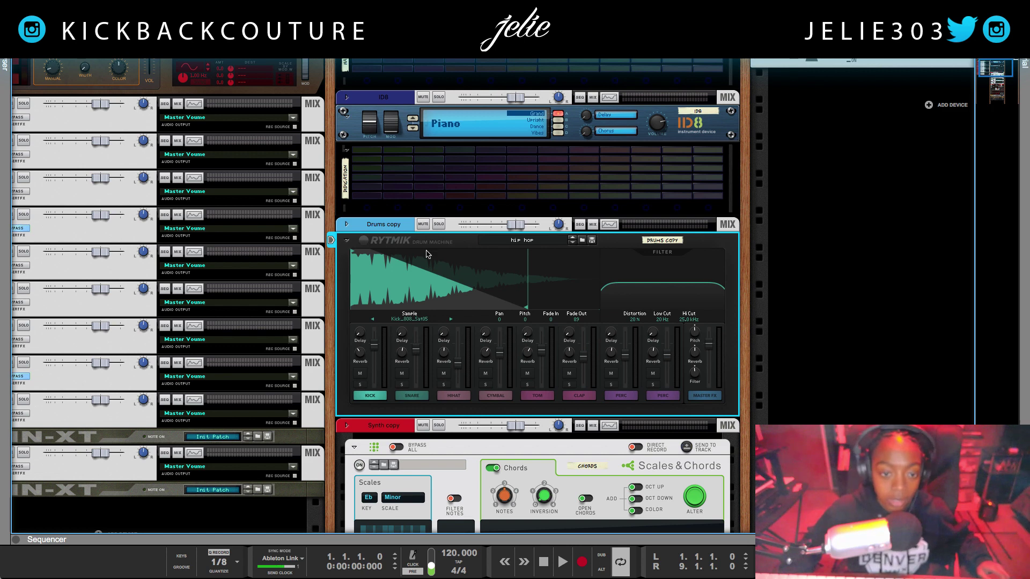
left_click(370, 395)
left_click(412, 395)
left_click(454, 395)
left_click(496, 395)
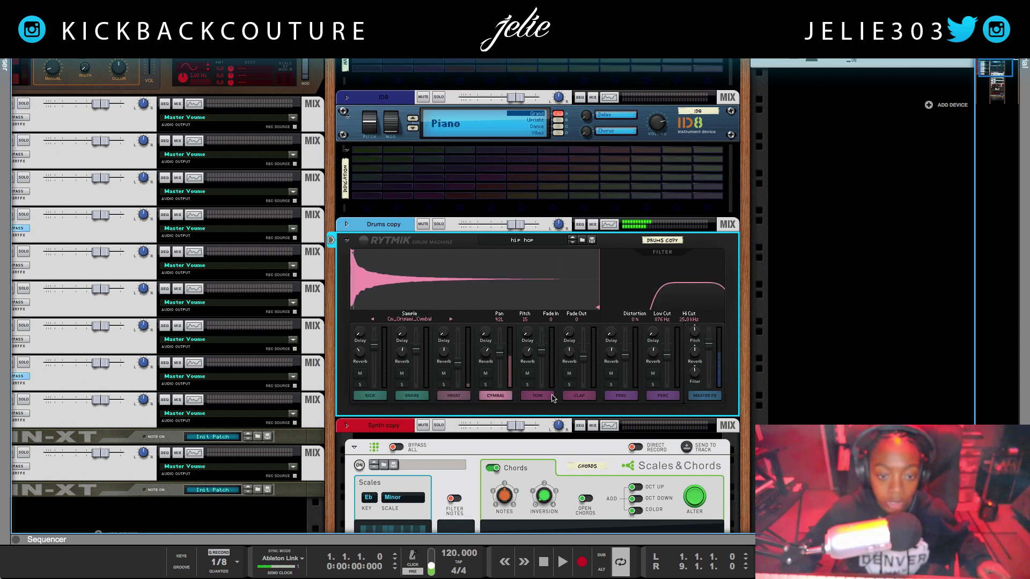
left_click(553, 398)
left_click(580, 397)
left_click(621, 397)
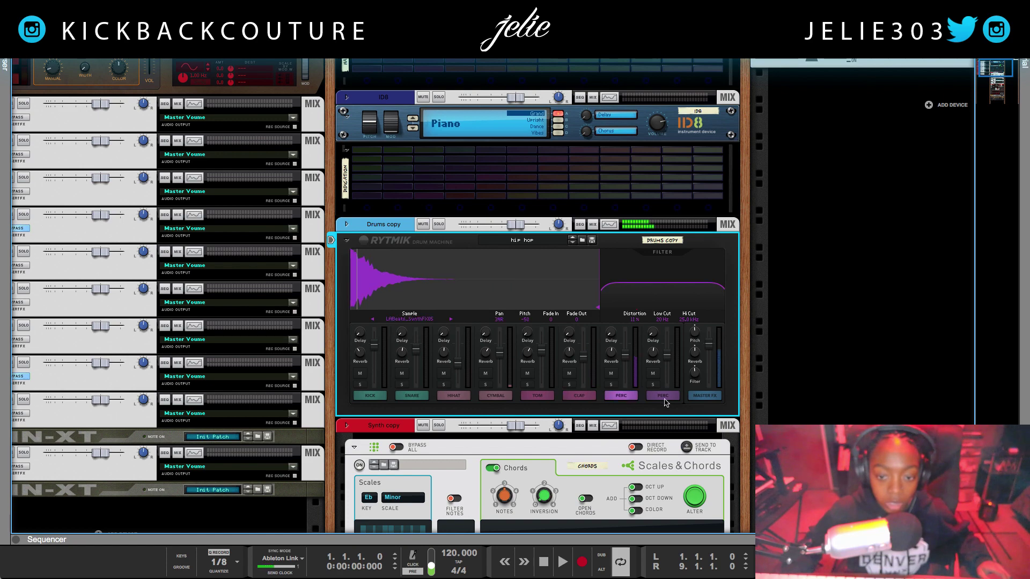
left_click(663, 397)
left_click(697, 399)
scroll(660, 418, "down", 15)
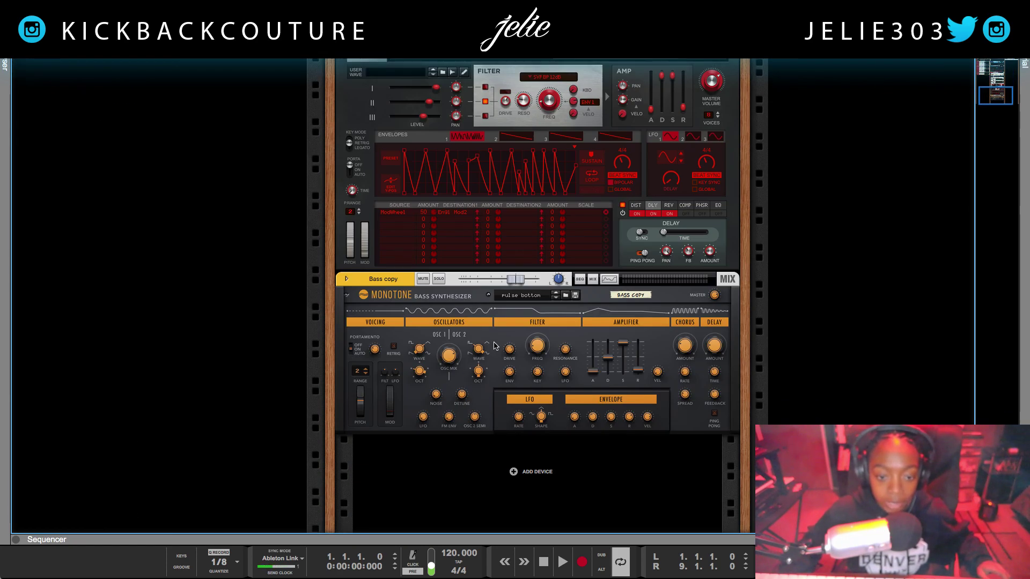
left_click(328, 299)
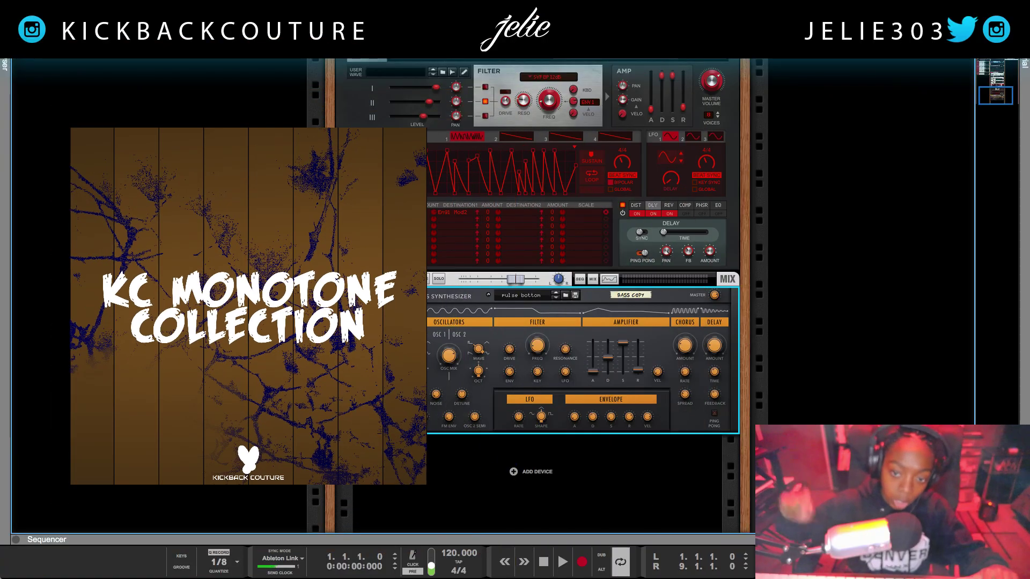
scroll(590, 269, "up", 5)
scroll(537, 214, "up", 5)
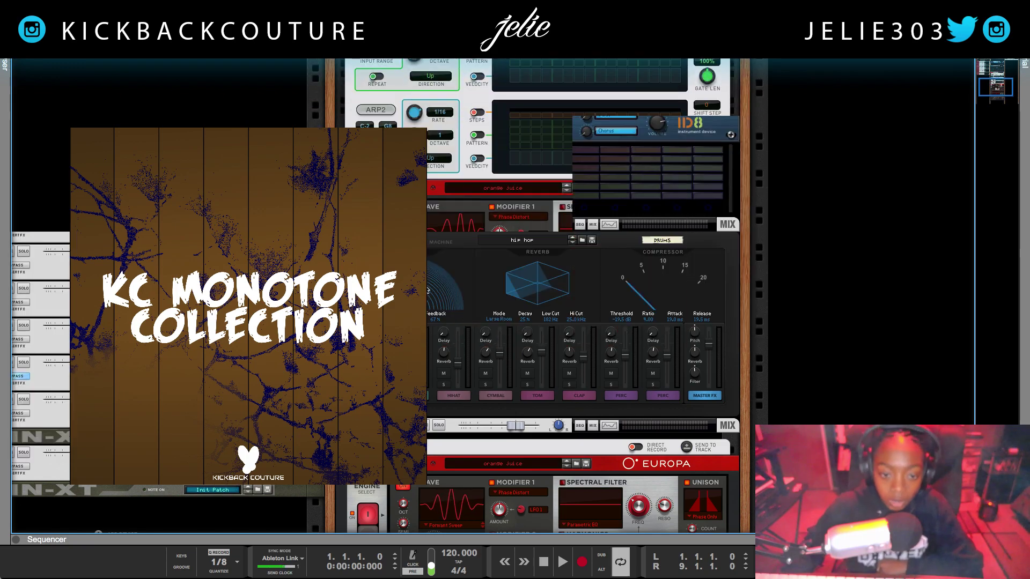
Step: Play the Drums Rytmik kick and browse the sample categories, leaving Kick_808_Sat05 selected
left_click(591, 279)
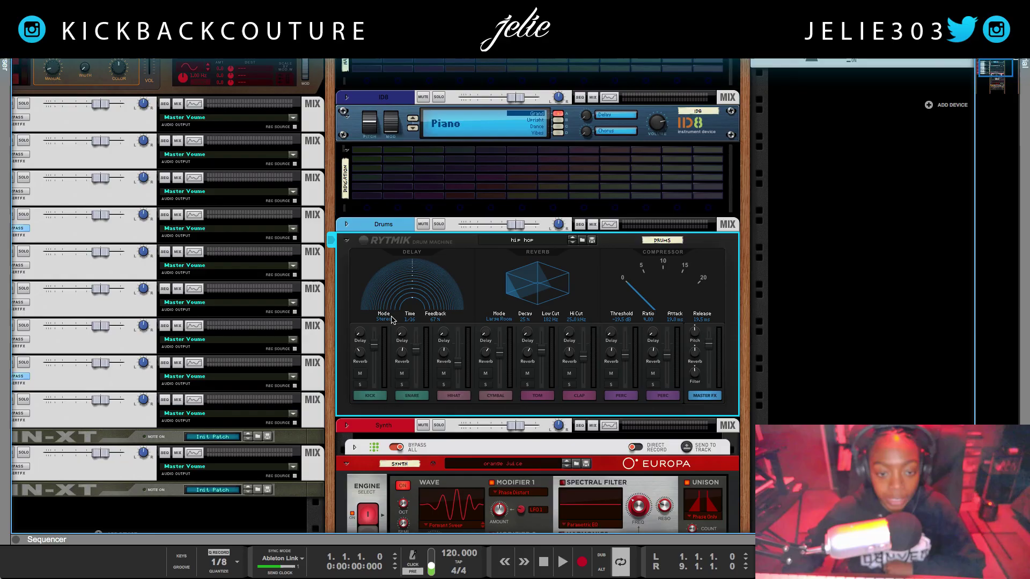
left_click(370, 396)
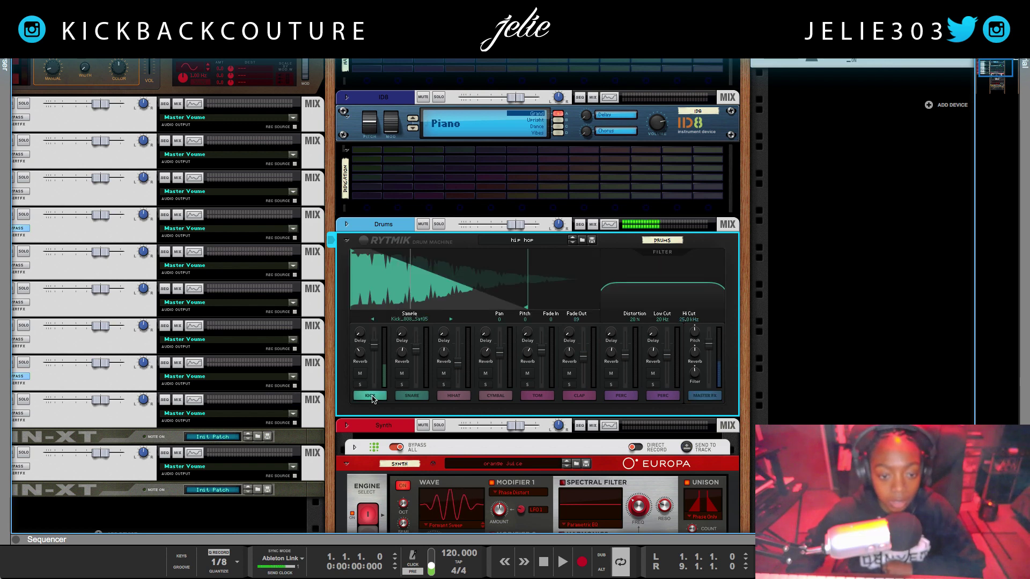
left_click(415, 322)
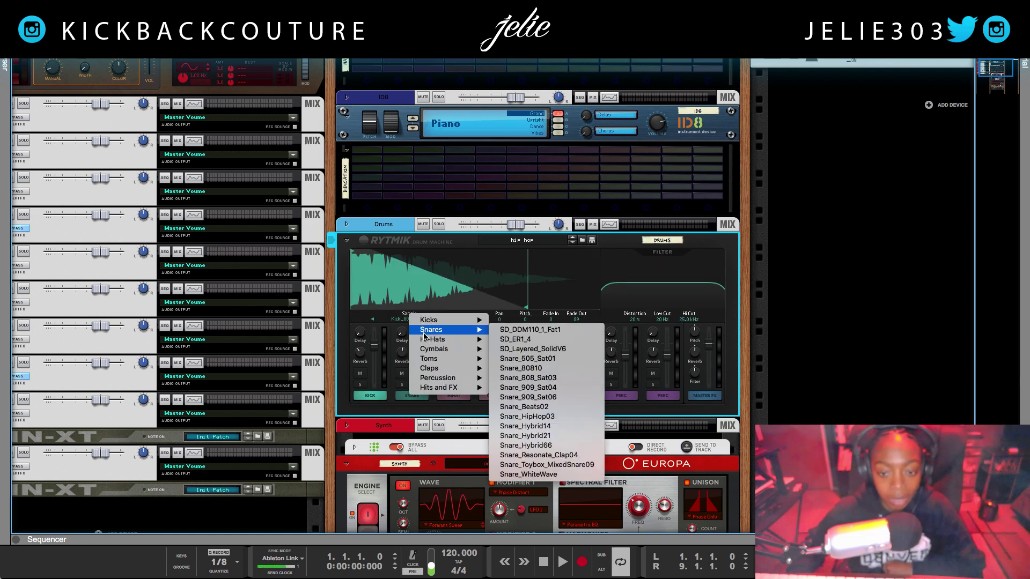
mouse_move(439, 331)
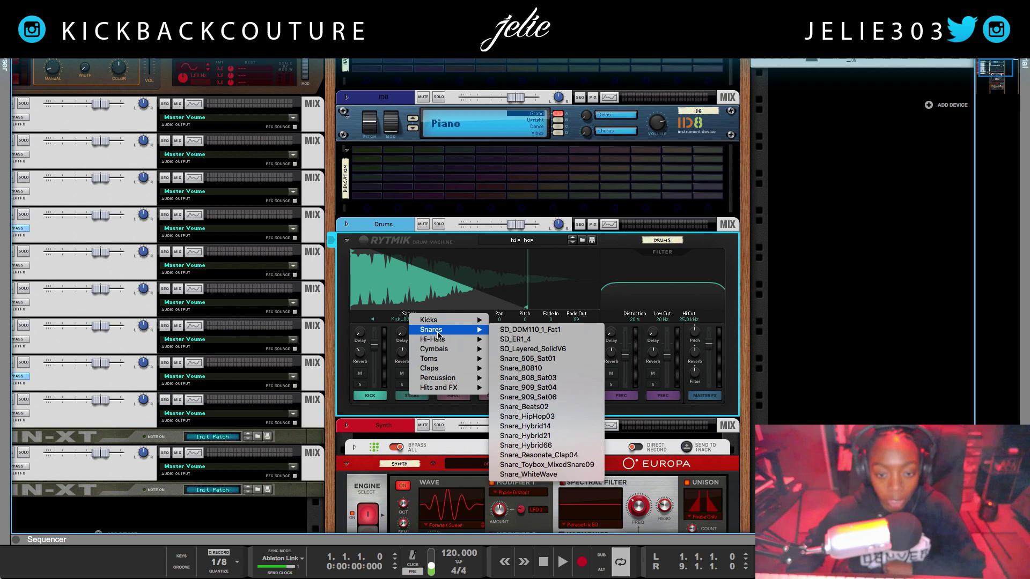
mouse_move(439, 358)
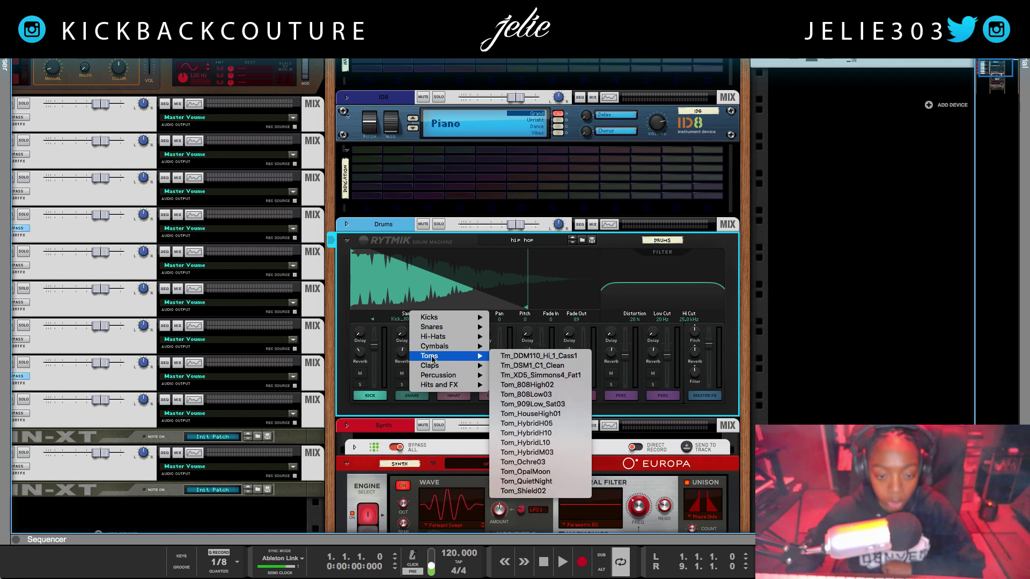
mouse_move(438, 385)
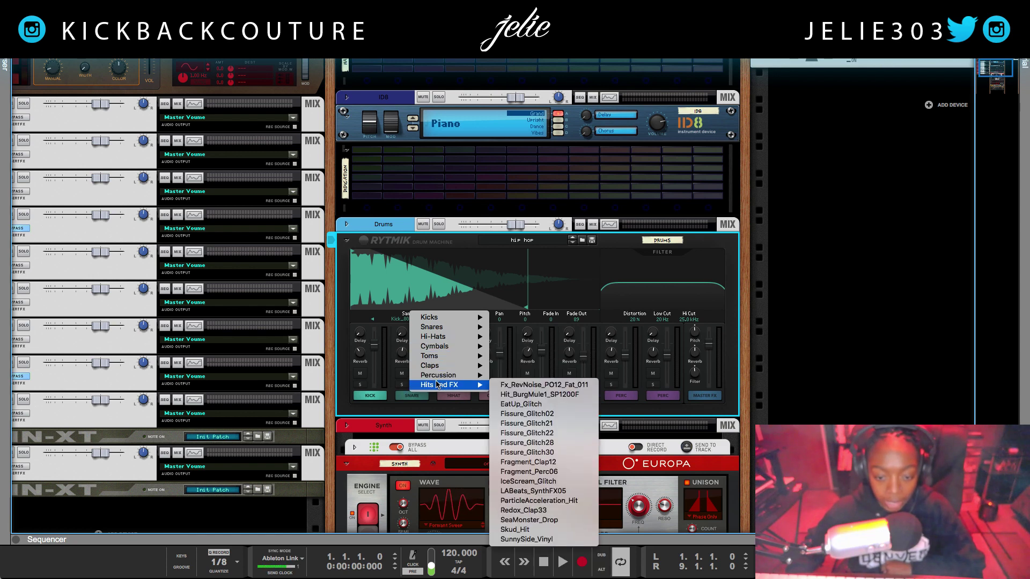
left_click(463, 309)
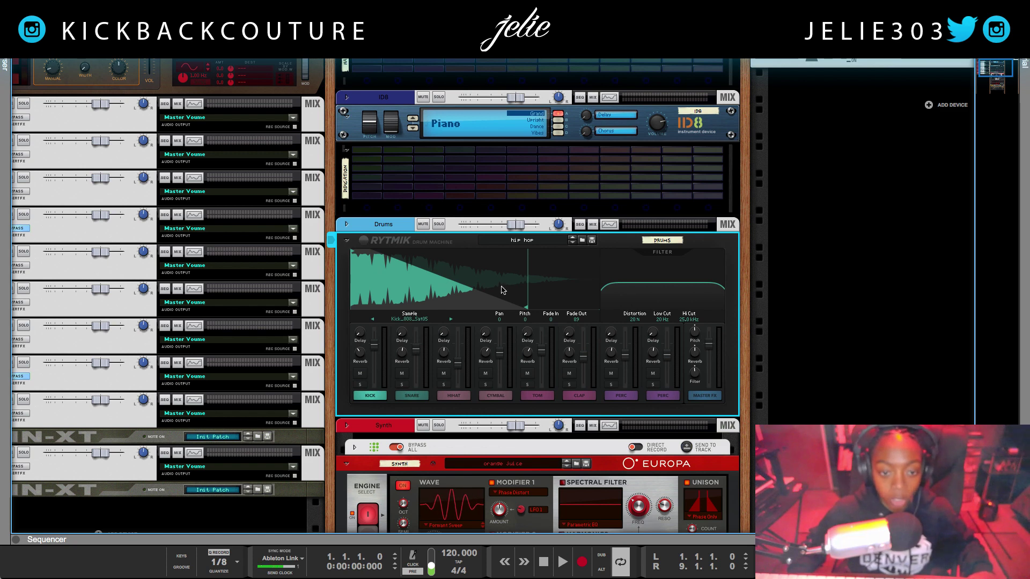
Step: Lengthen the Rytmik kick sample and audition the Snare_80810 snare channel
scroll(523, 298, "down", 1)
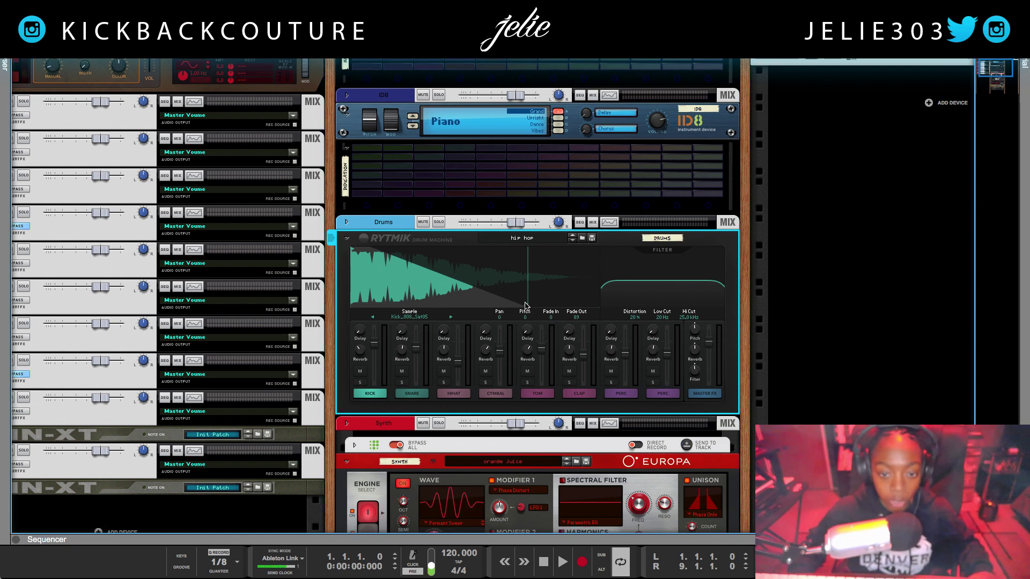
left_click_drag(527, 305, 598, 306)
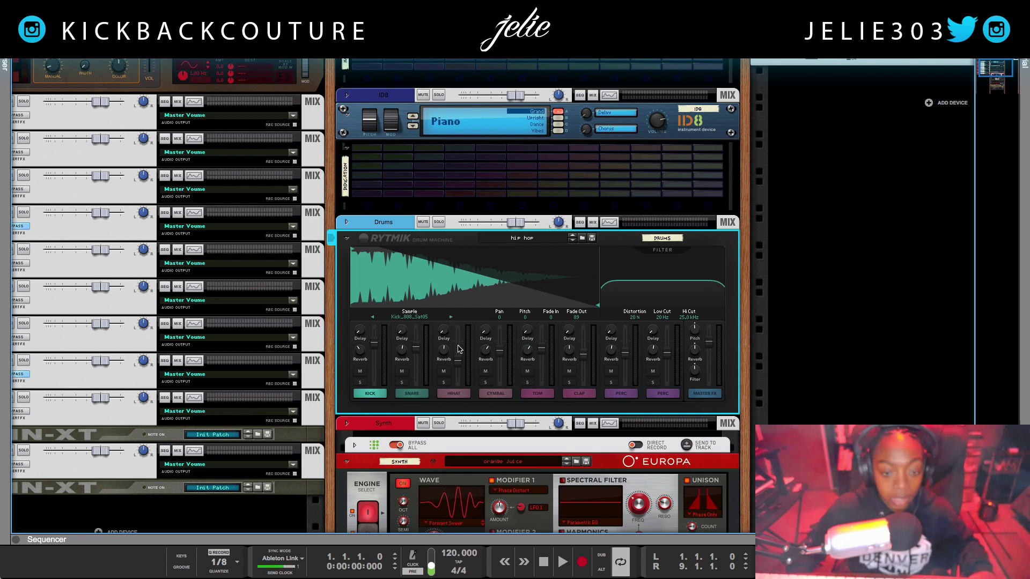
left_click(412, 393)
left_click(454, 393)
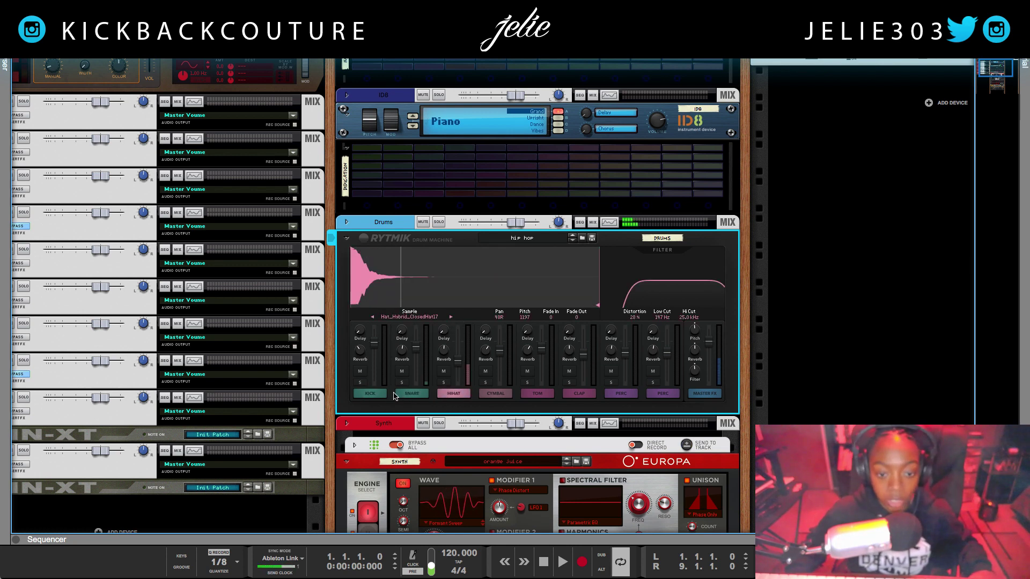
Step: Audition the Hat_Hybrid_ClosedHat17 hi-hat, cymbal, tom and clap channels
left_click(412, 393)
left_click(454, 393)
left_click(494, 395)
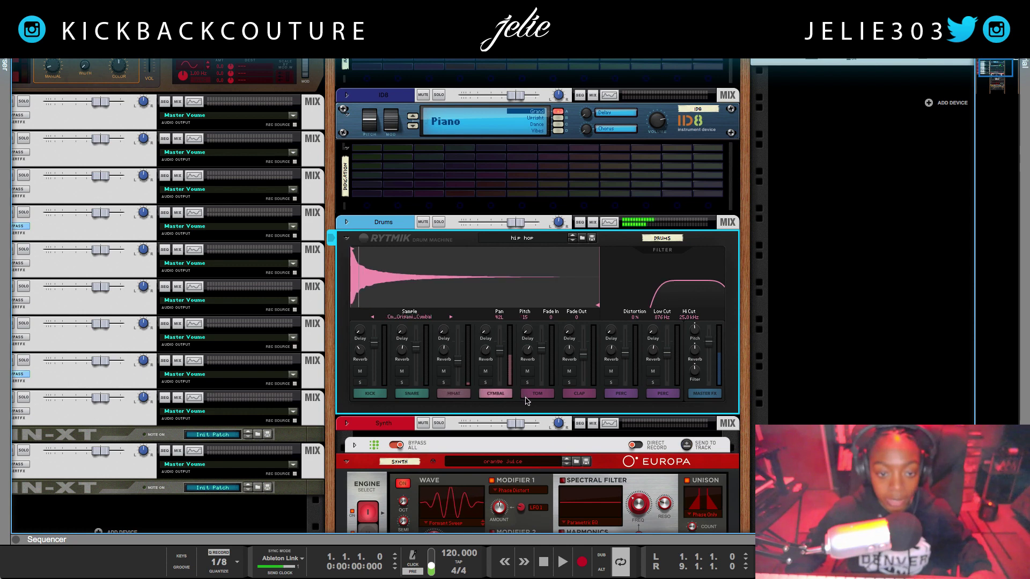
left_click(535, 395)
left_click(581, 396)
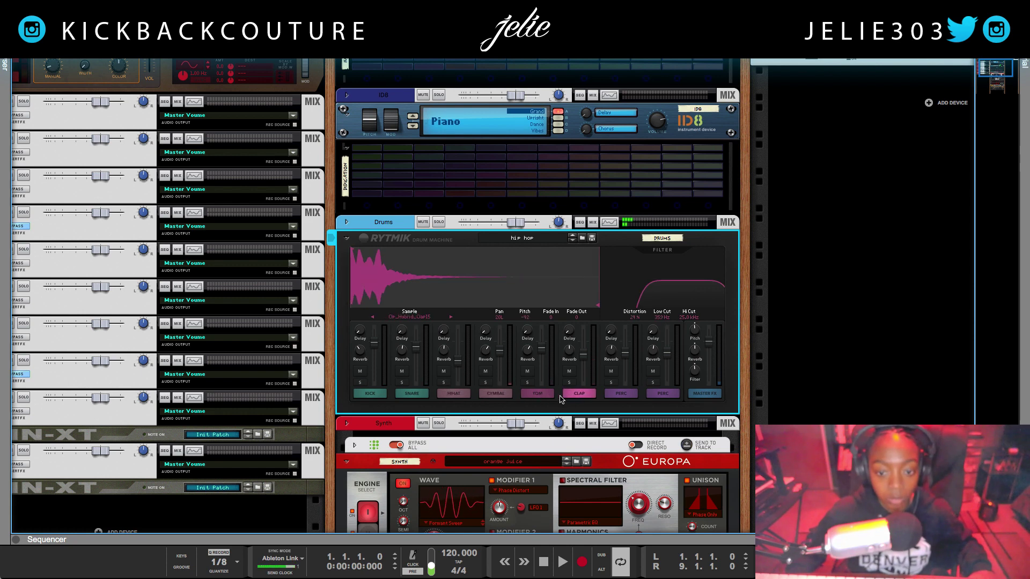
Step: Audition both percussion channels, show the master delay, reverb and compressor, then return to the kick
left_click(623, 394)
left_click(661, 396)
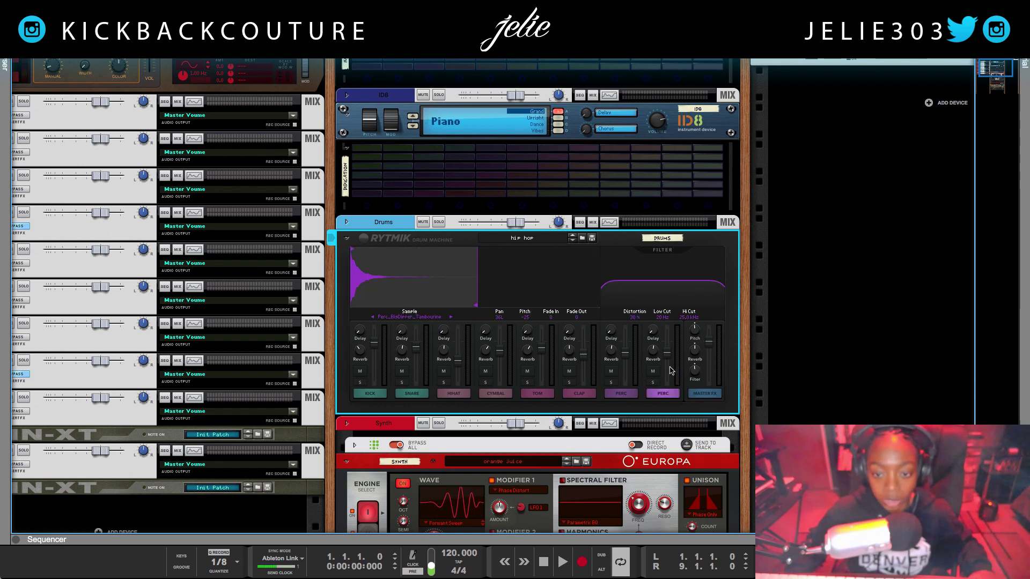
left_click(708, 396)
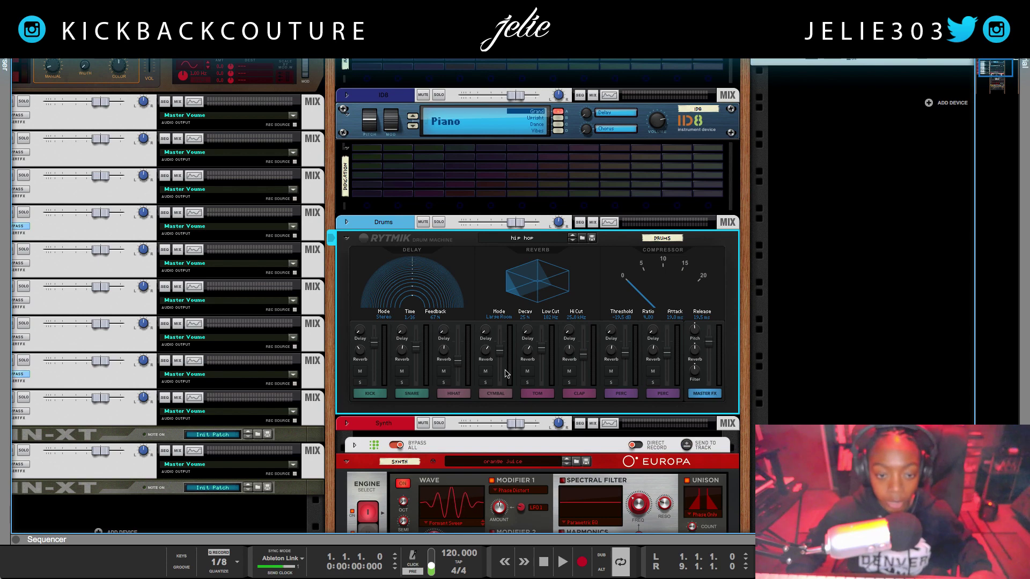
left_click(370, 393)
Step: Scroll the rack down to look over the Monotone bass synth's settings, then back up
scroll(394, 382, "down", 3)
scroll(394, 382, "down", 6)
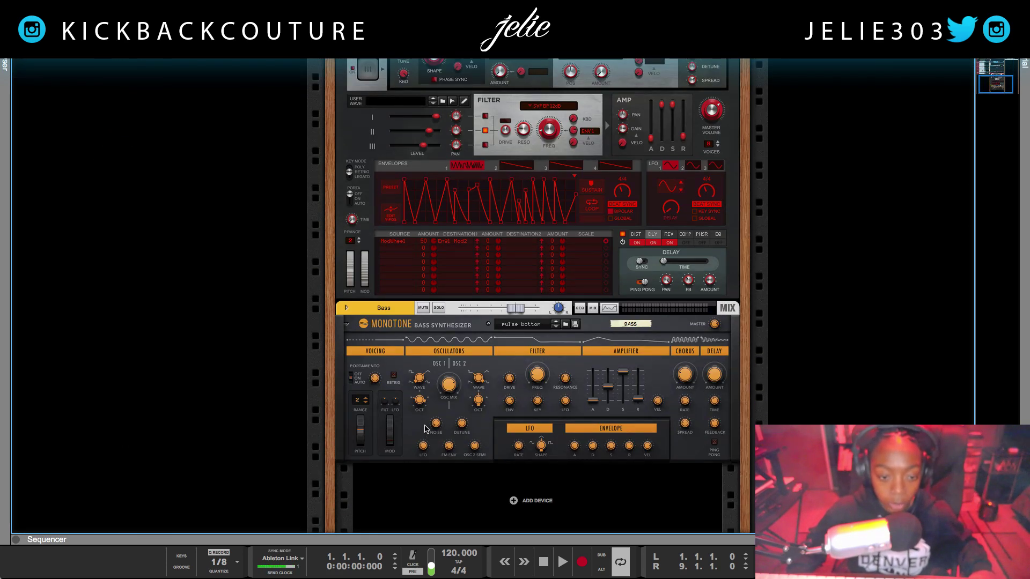
scroll(423, 432, "down", 1)
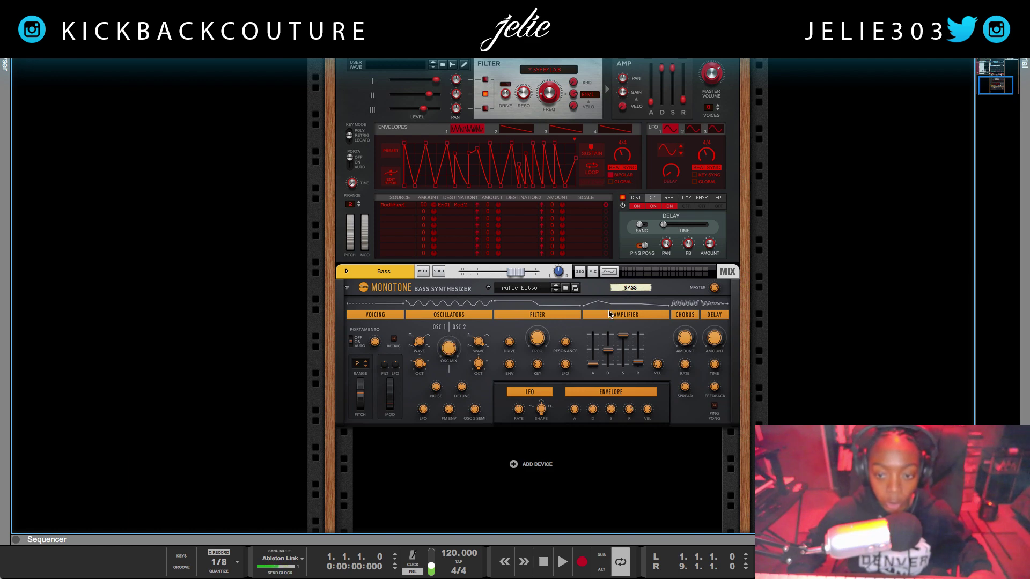
scroll(697, 430, "up", 15)
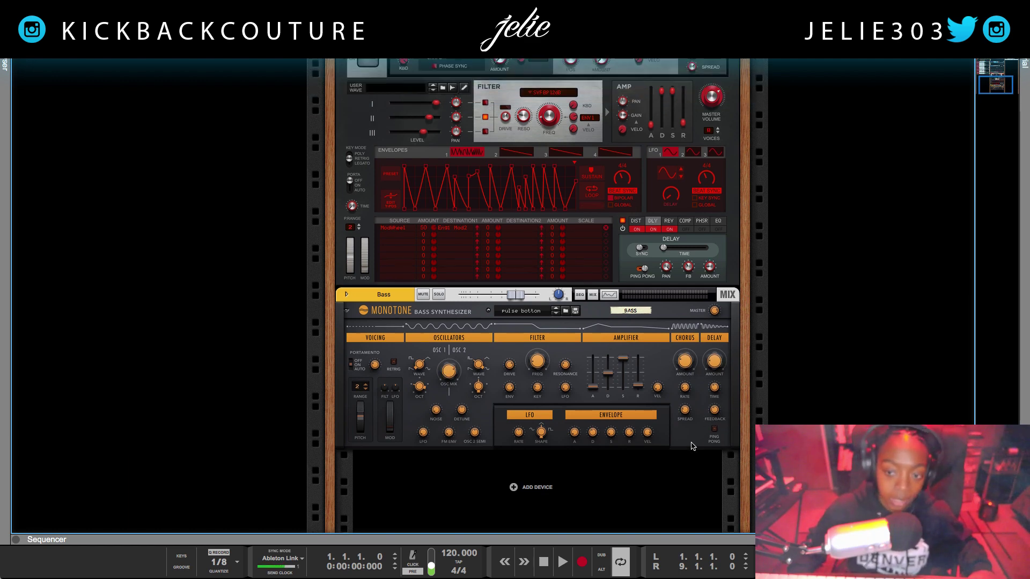
scroll(549, 402, "up", 6)
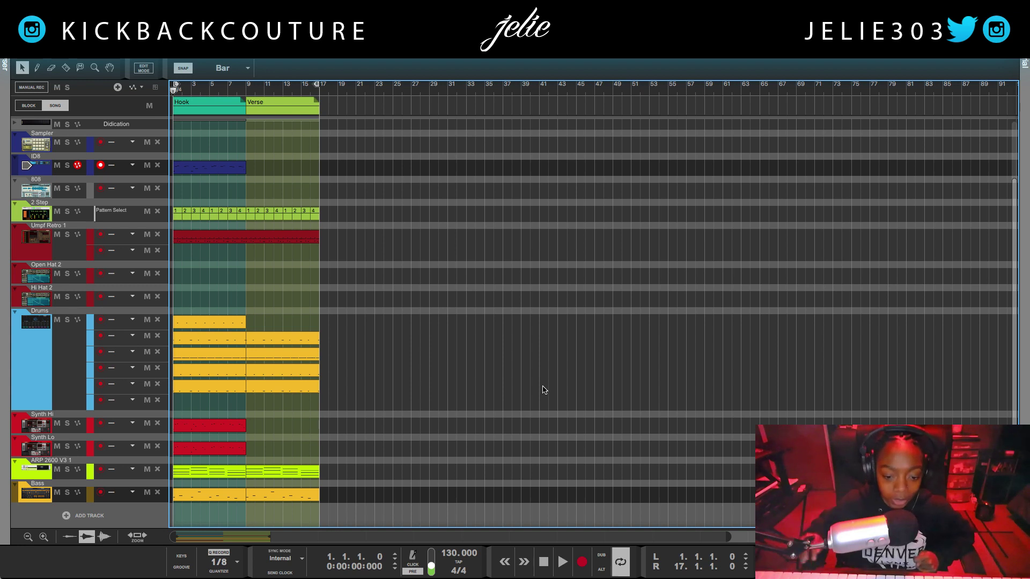
Step: Start the song playing and switch from the arrangement to the device rack
key("space")
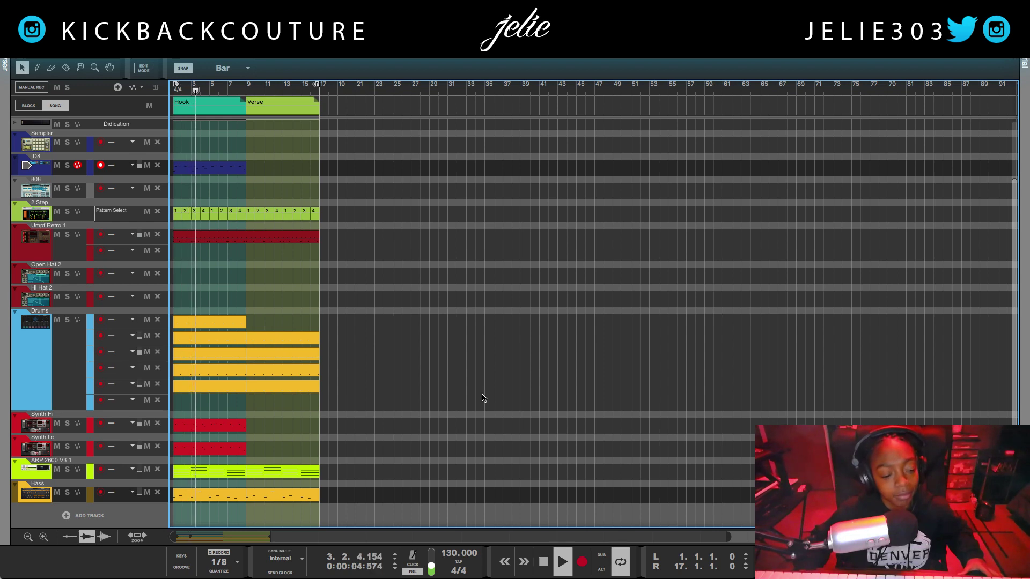
key("F6")
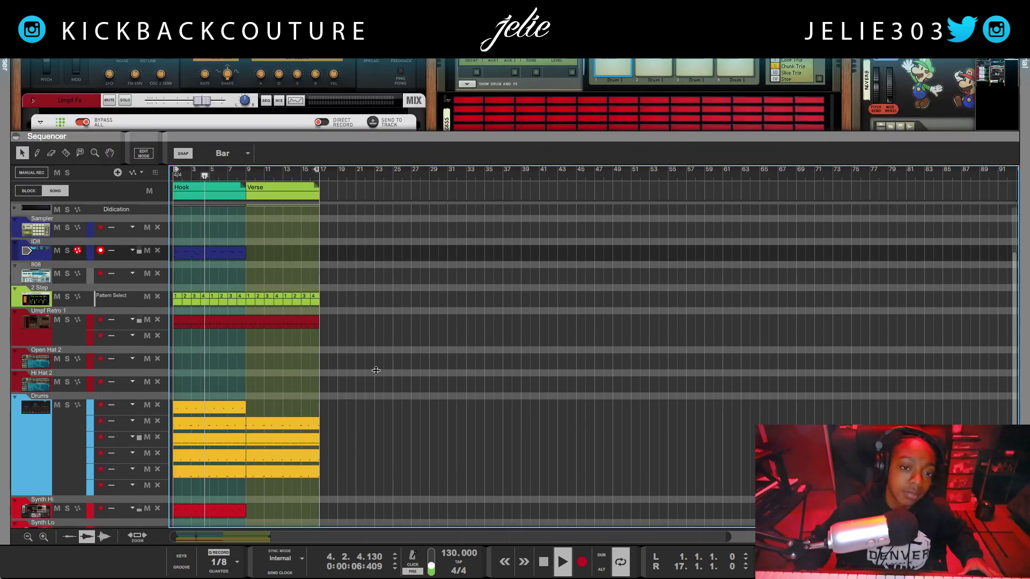
scroll(400, 421, "down", 15)
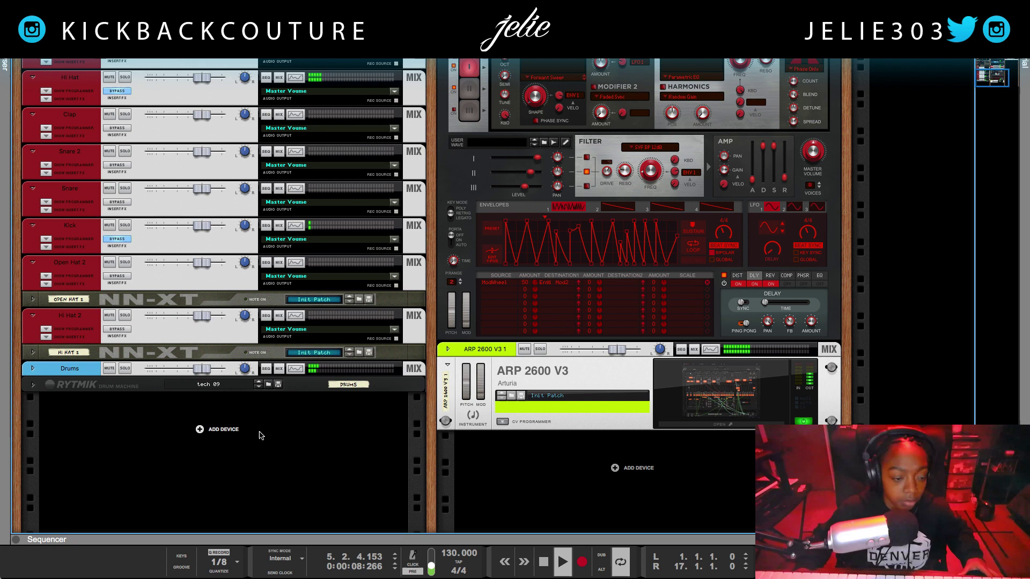
Step: Flip the rack to the rear, unfold the Rytmik, and pull a cable from its first output
key("Tab")
left_click(33, 385)
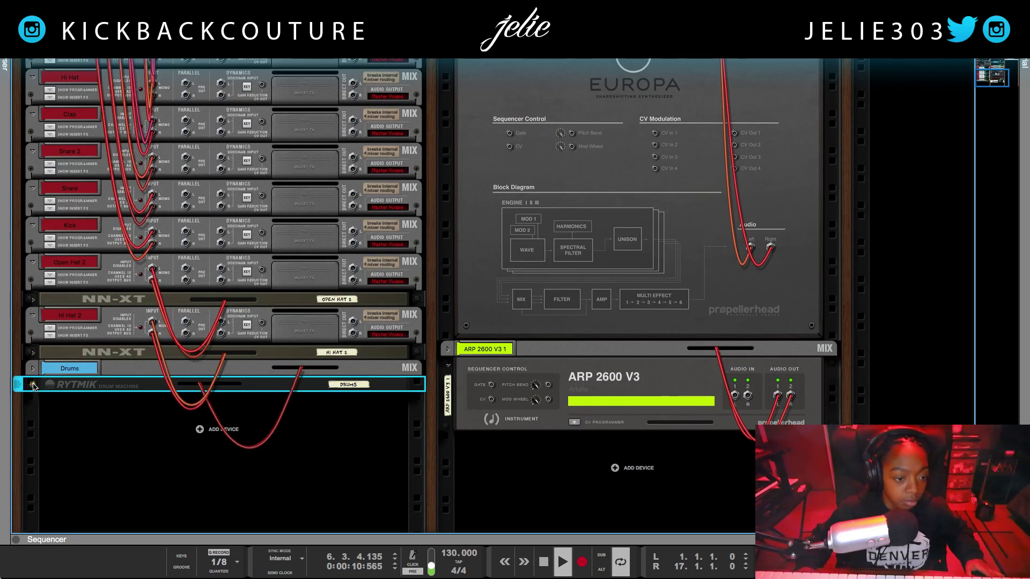
scroll(215, 429, "down", 1)
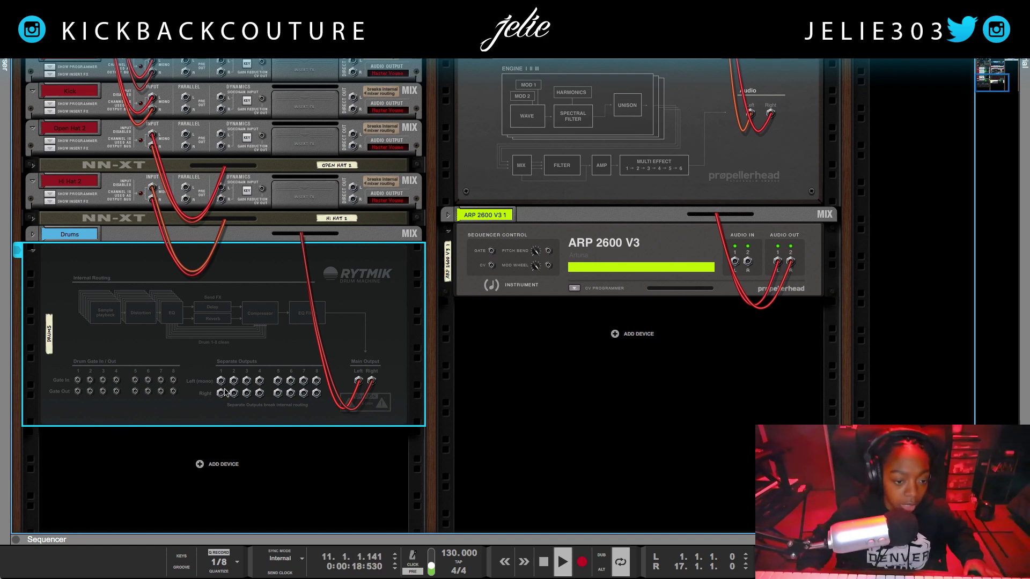
left_click_drag(220, 382, 168, 431)
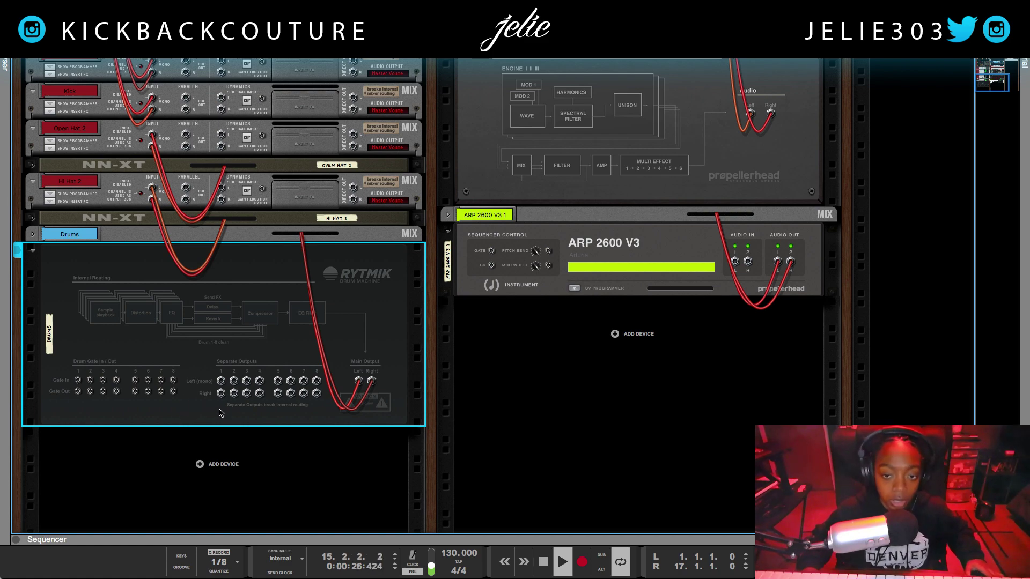
Step: Scroll up through the rear rack to inspect the other devices' cabling up to the Monotone
scroll(443, 372, "up", 10)
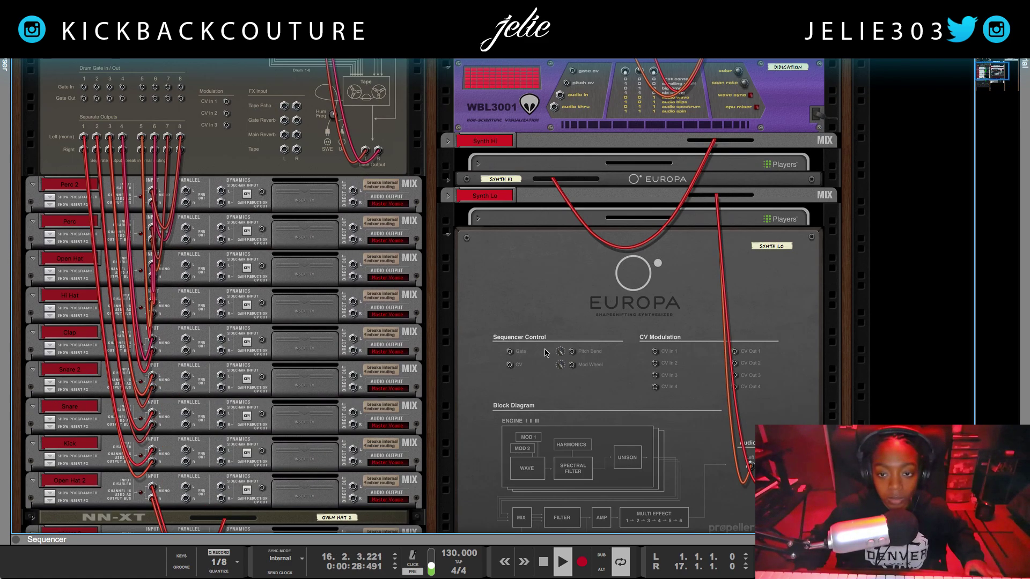
scroll(545, 376, "down", 6)
scroll(590, 375, "up", 9)
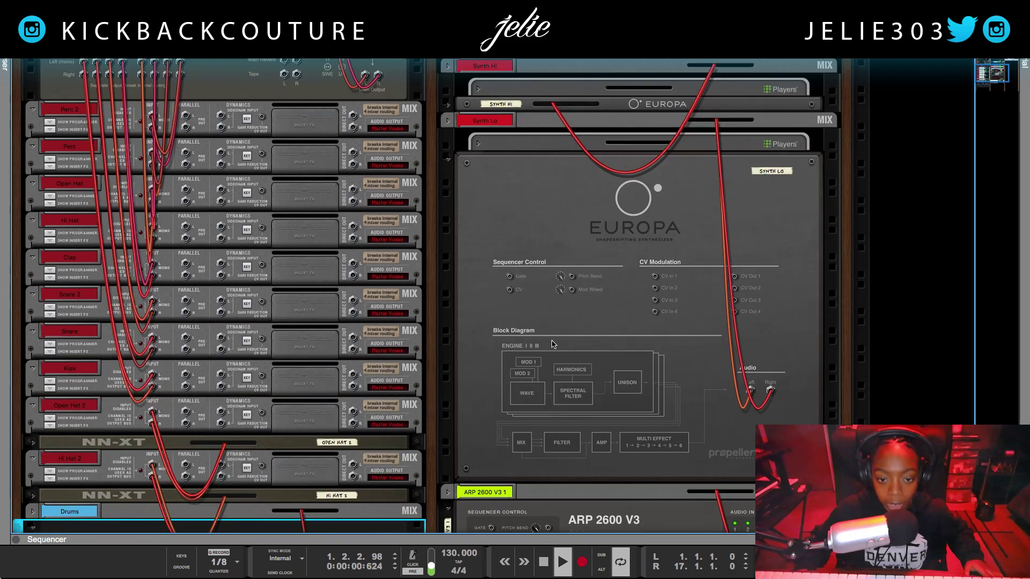
scroll(467, 344, "up", 4)
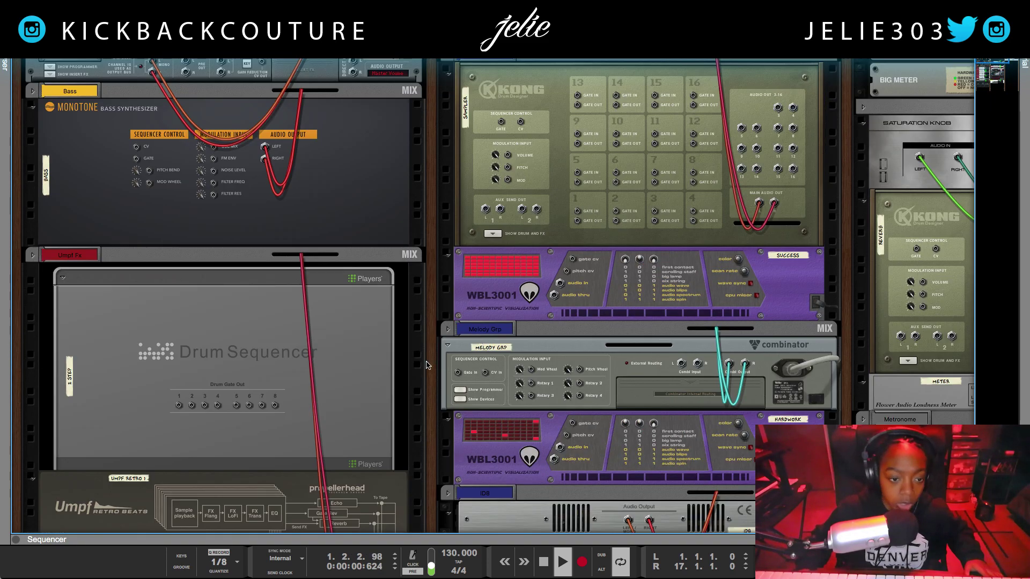
Step: Select the Monotone, dim all other cables to isolate its connections, then restore full cable visibility
left_click(181, 213)
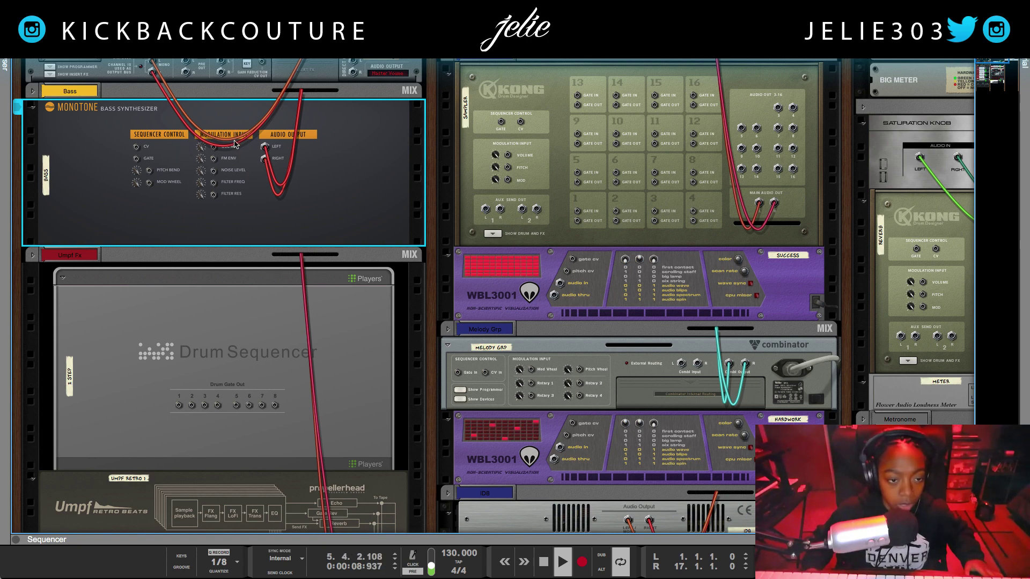
key("l")
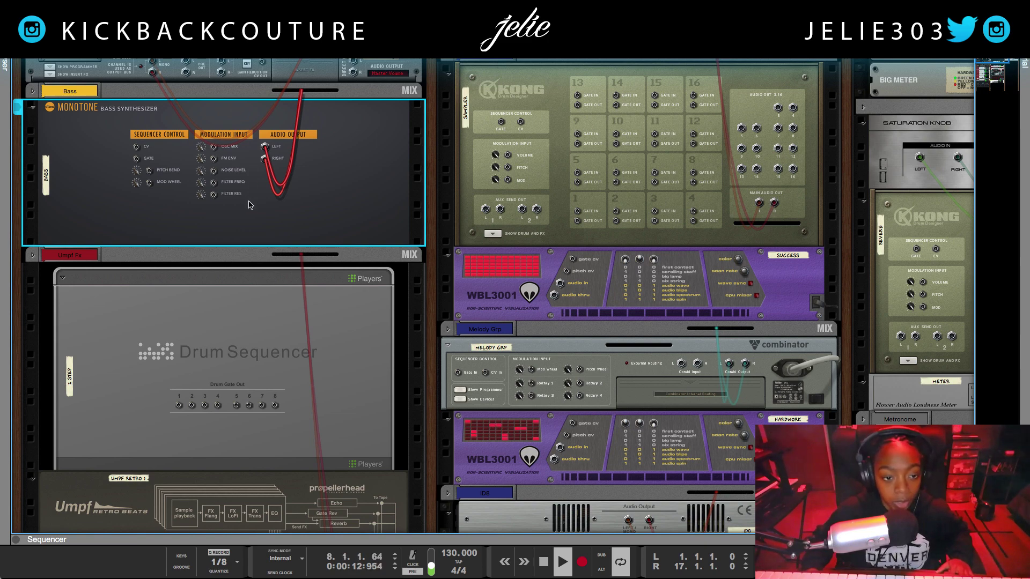
key("l")
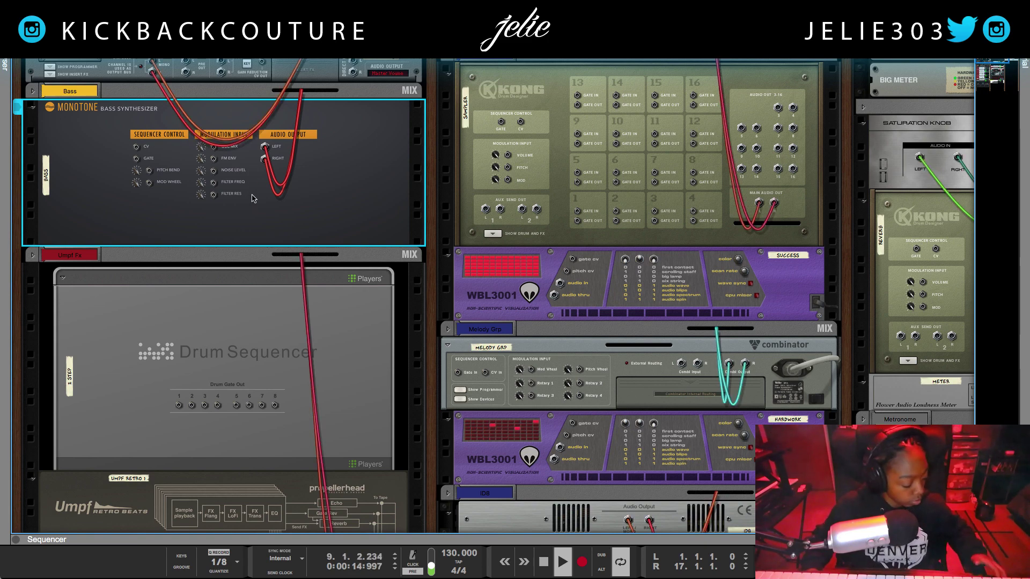
scroll(424, 259, "down", 10)
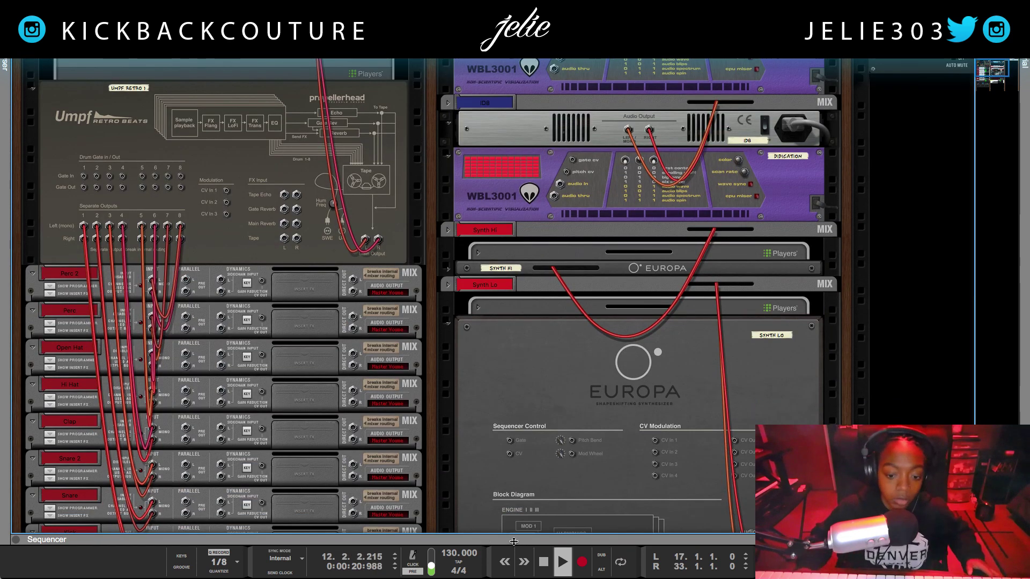
scroll(438, 442, "down", 15)
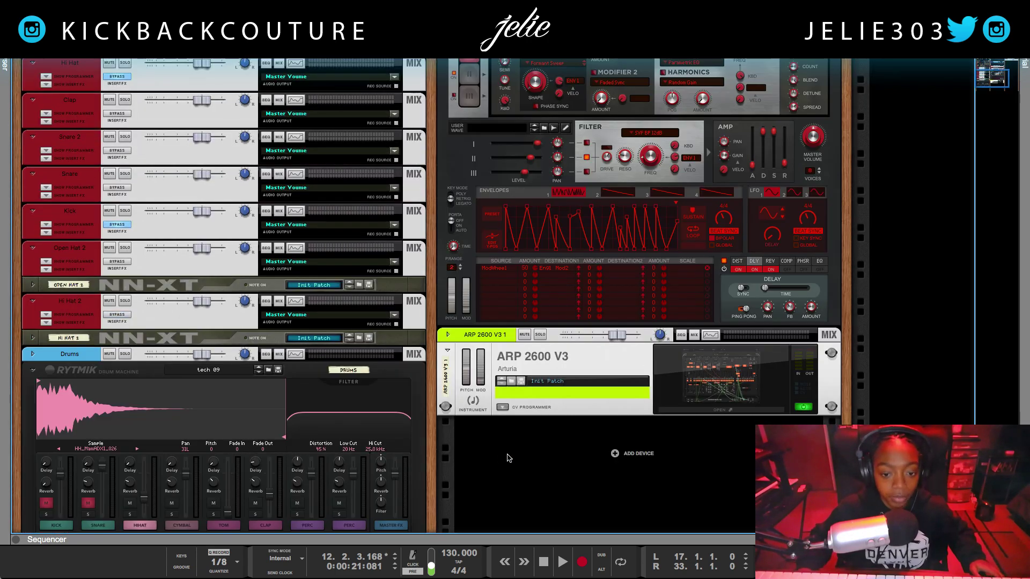
scroll(461, 434, "down", 1)
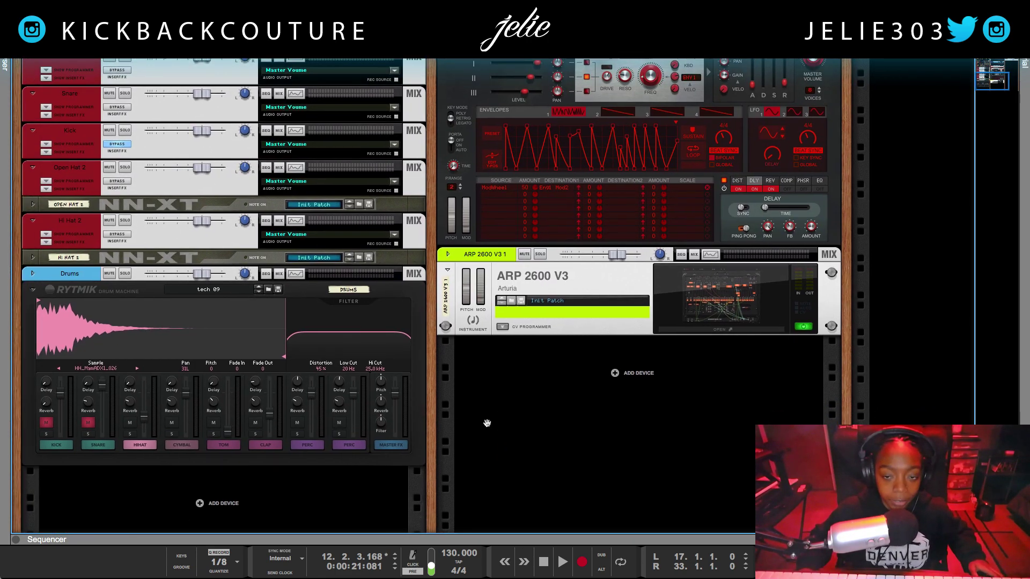